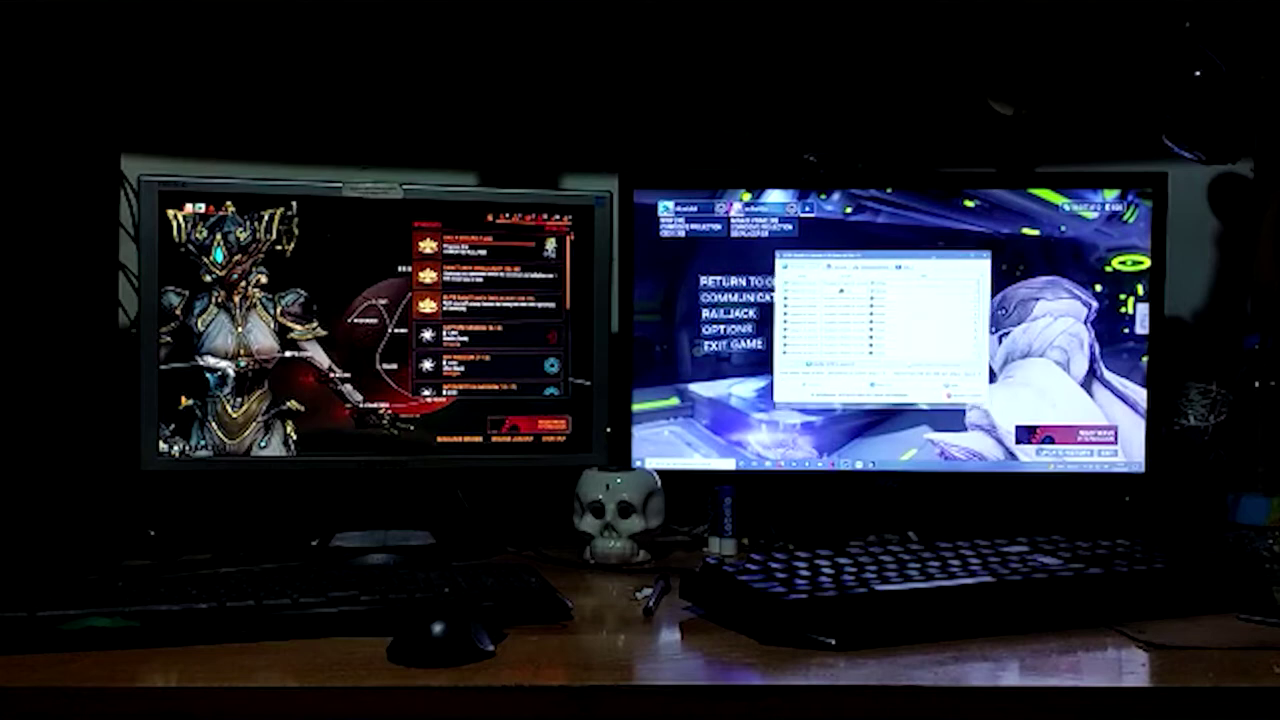
Open the Start menu on the left workstation while the right seat's window keeps running
{"action": "left_click_drag", "start_coordinate": [844, 297], "coordinate": [838, 287]}
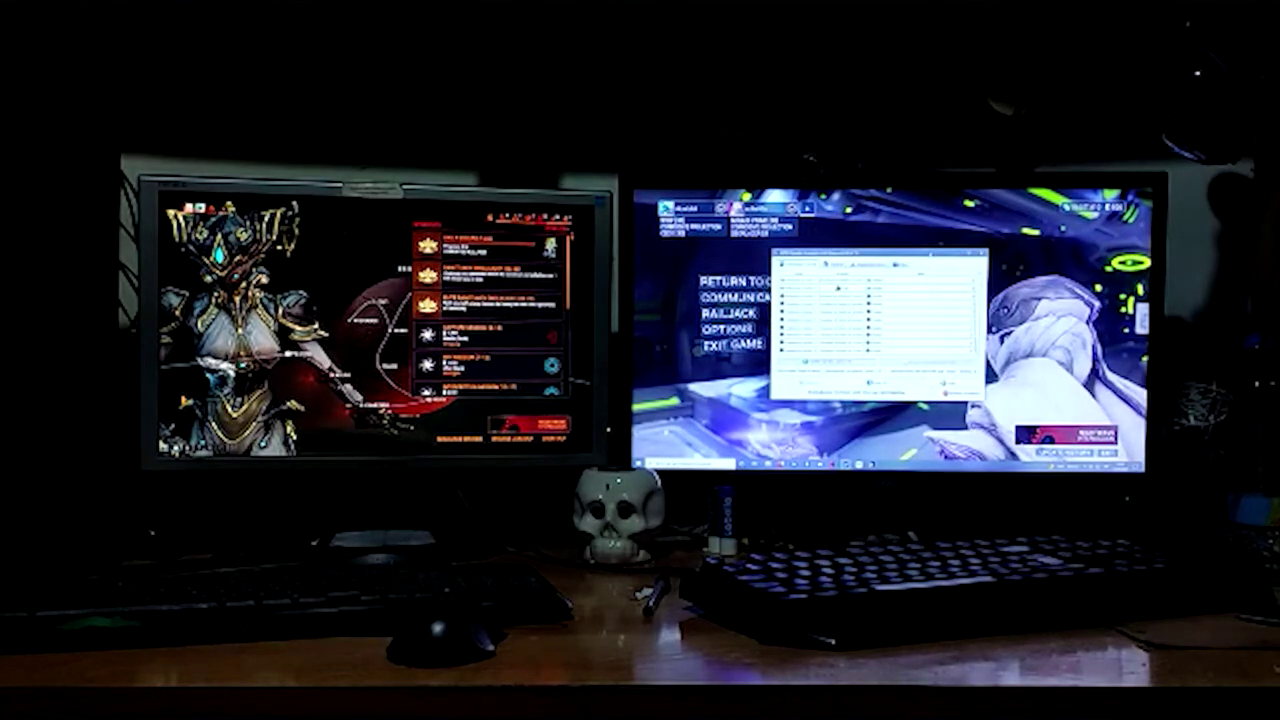
{"action": "key", "text": "super"}
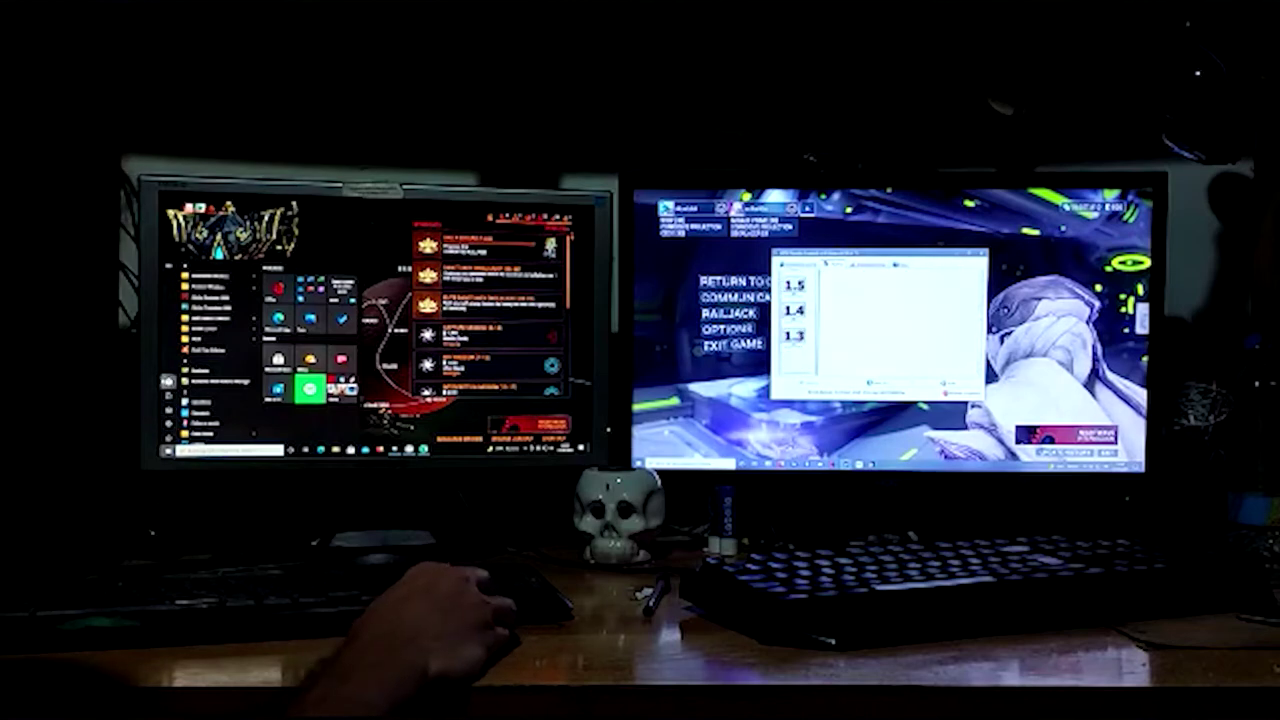
{"action": "mouse_move", "coordinate": [193, 383]}
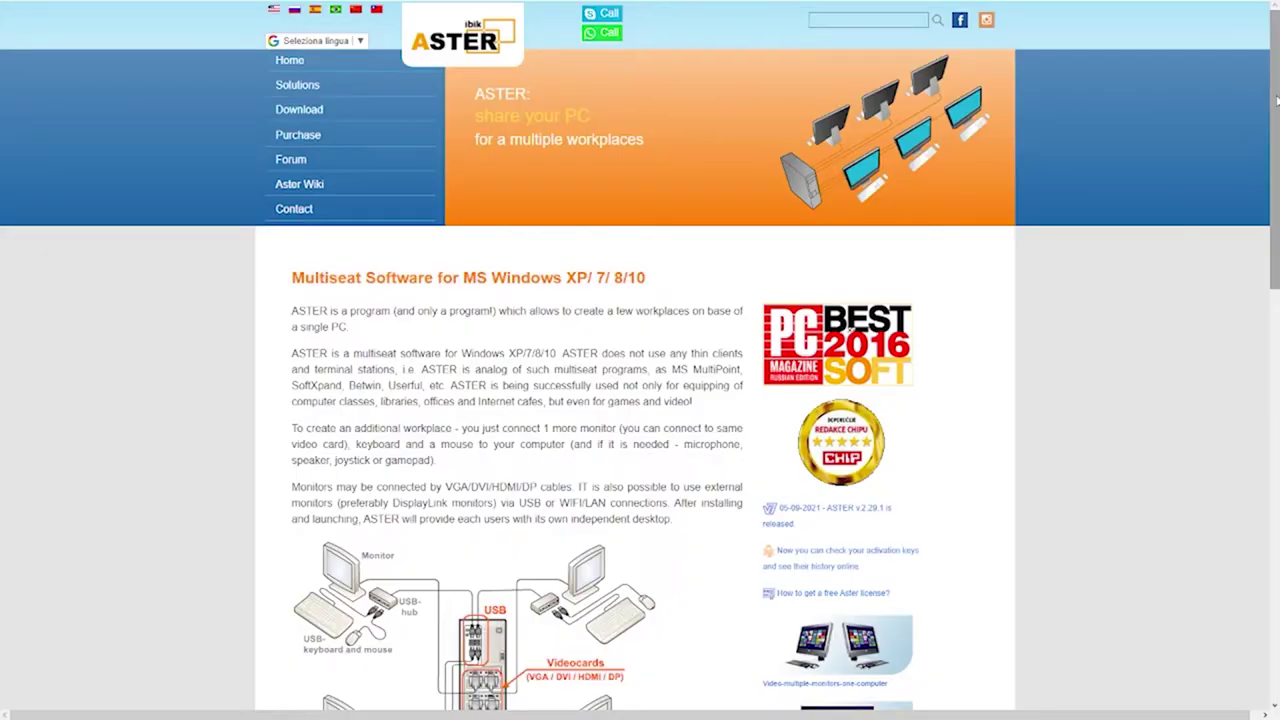
{"action": "left_click_drag", "start_coordinate": [1277, 100], "coordinate": [1260, 506]}
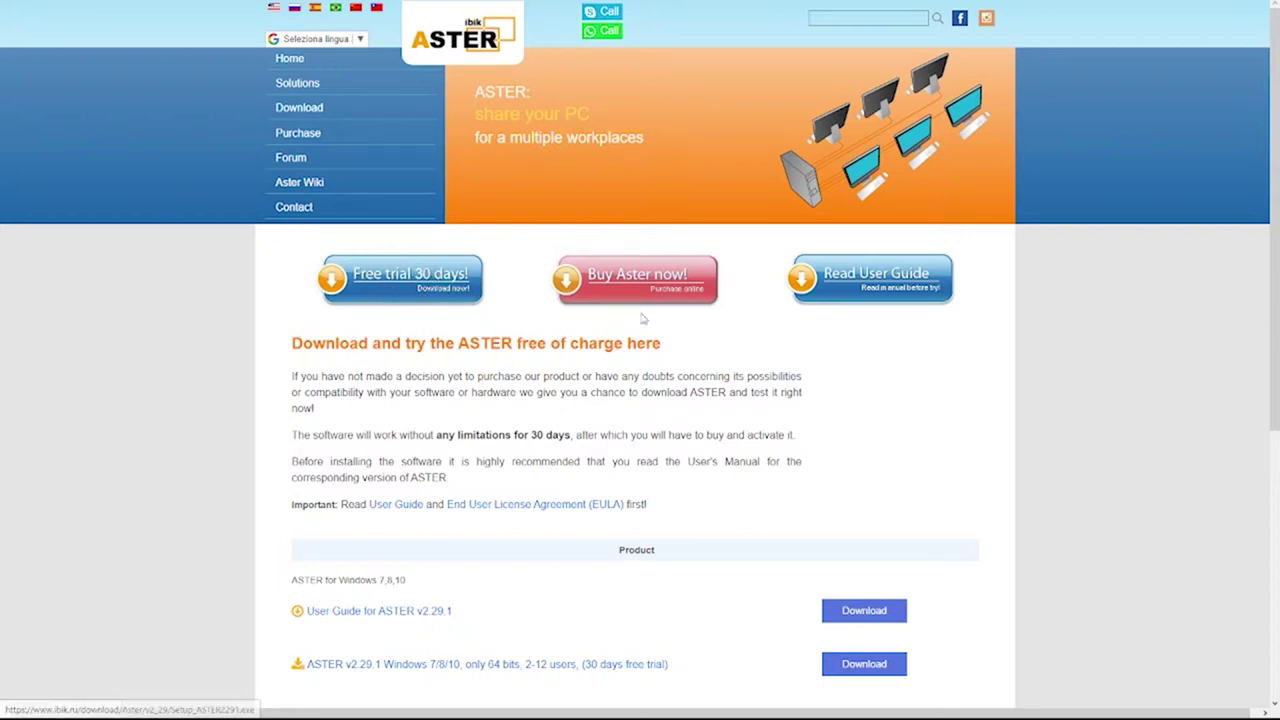
Review the licence list and proceed to Avangate checkout for the ASTER Home 1-year licence
{"action": "left_click", "coordinate": [646, 272]}
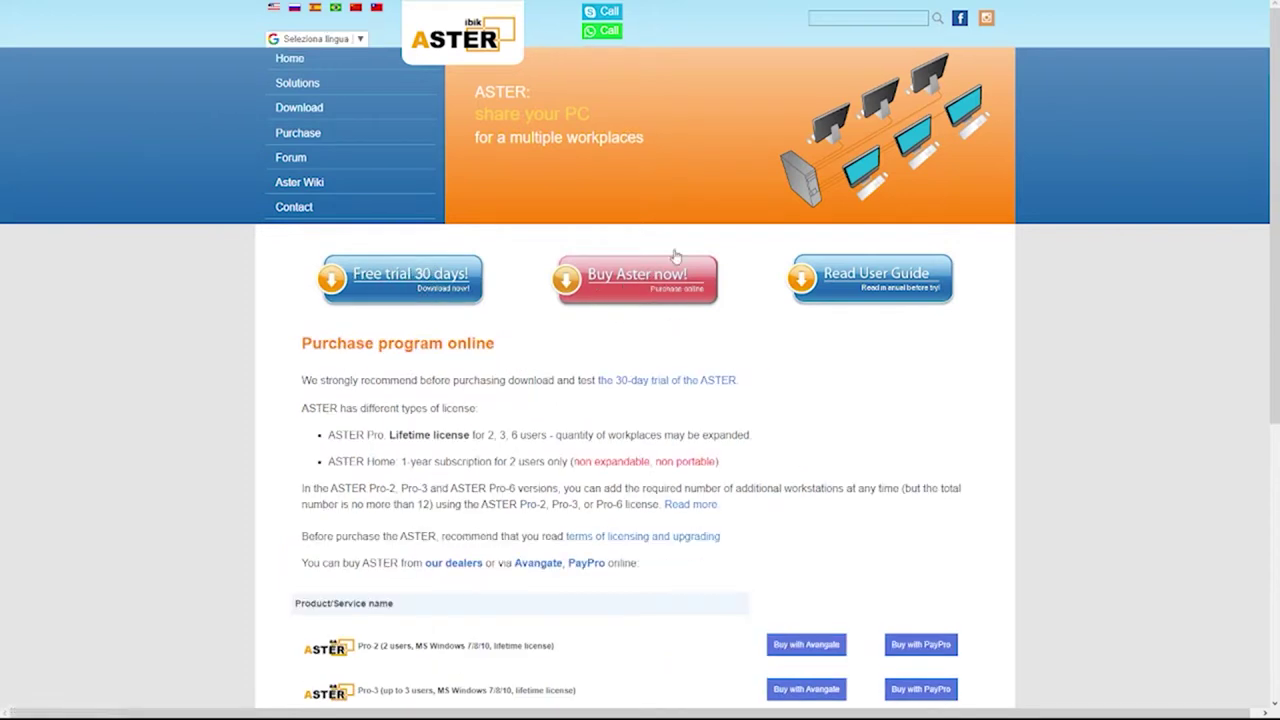
{"action": "scroll", "coordinate": [400, 288], "scroll_direction": "down", "scroll_amount": 3}
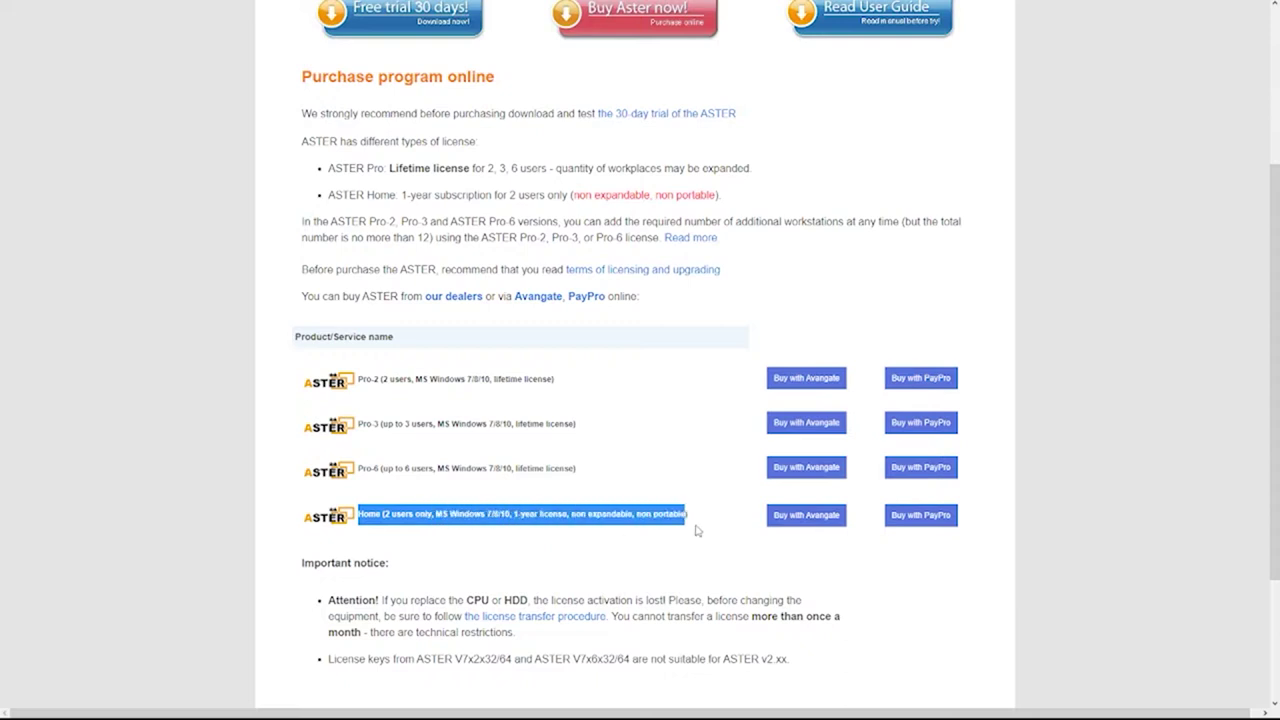
{"action": "left_click", "coordinate": [747, 527]}
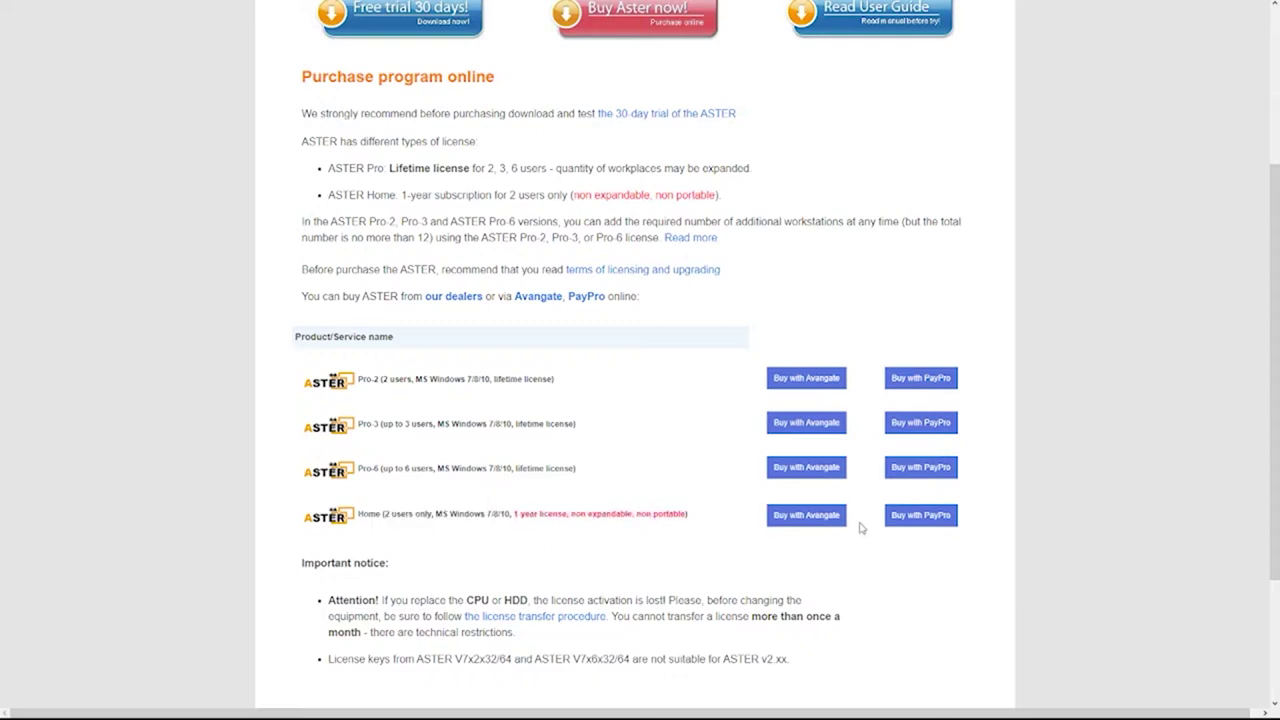
{"action": "left_click", "coordinate": [838, 517]}
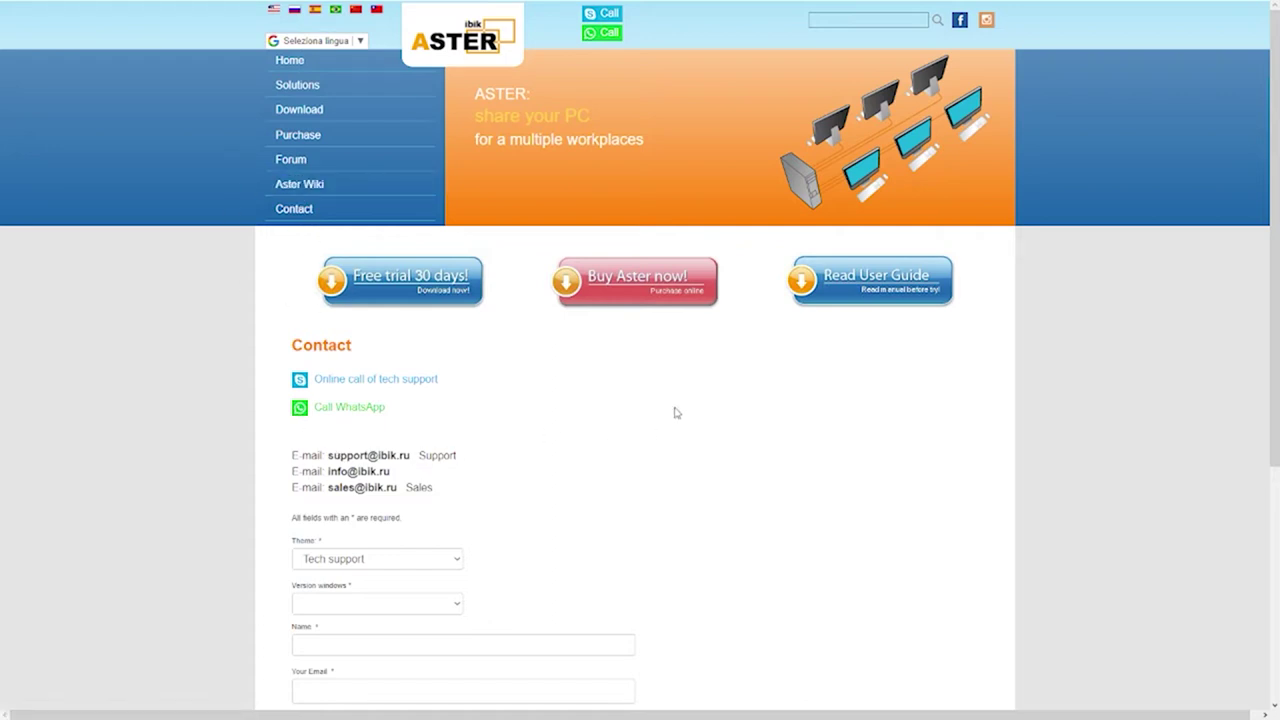
{"action": "scroll", "coordinate": [676, 412], "scroll_direction": "down", "scroll_amount": 3}
{"action": "scroll", "coordinate": [660, 398], "scroll_direction": "up", "scroll_amount": 1}
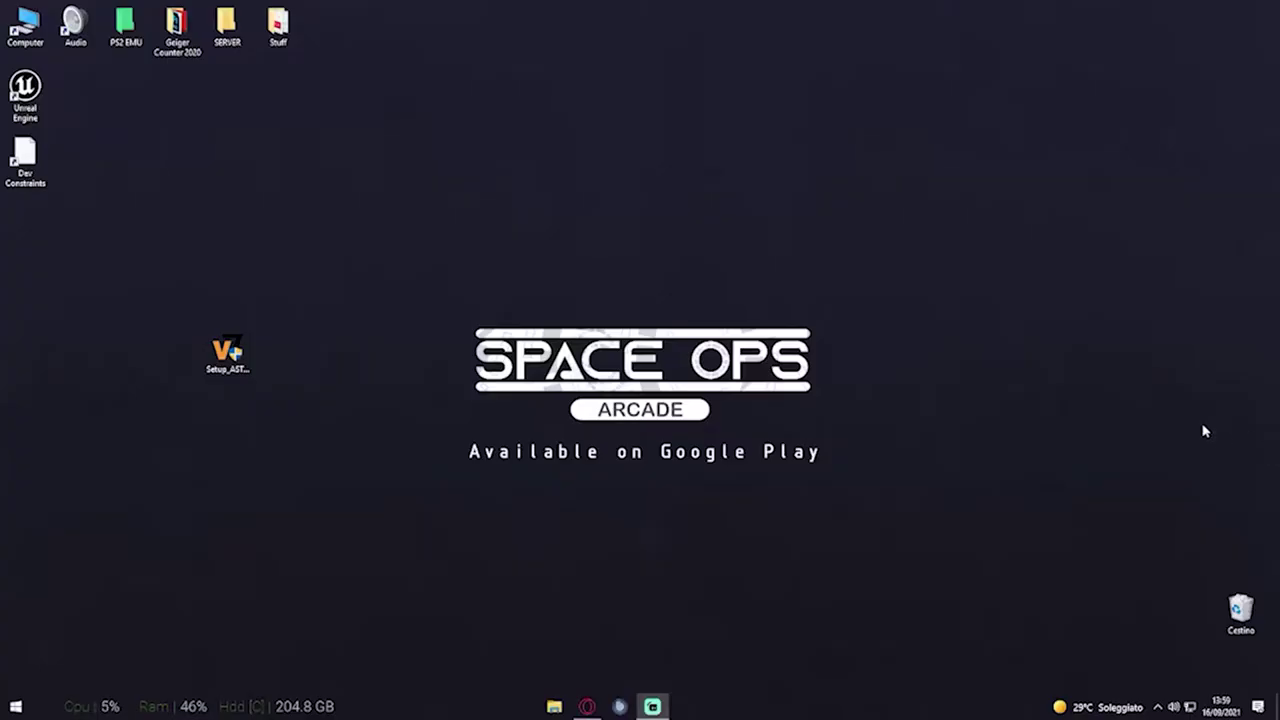
Launch Setup_ASTER from the desktop and advance past the welcome pages
{"action": "left_click_drag", "start_coordinate": [291, 279], "coordinate": [157, 423]}
{"action": "double_click", "coordinate": [218, 360]}
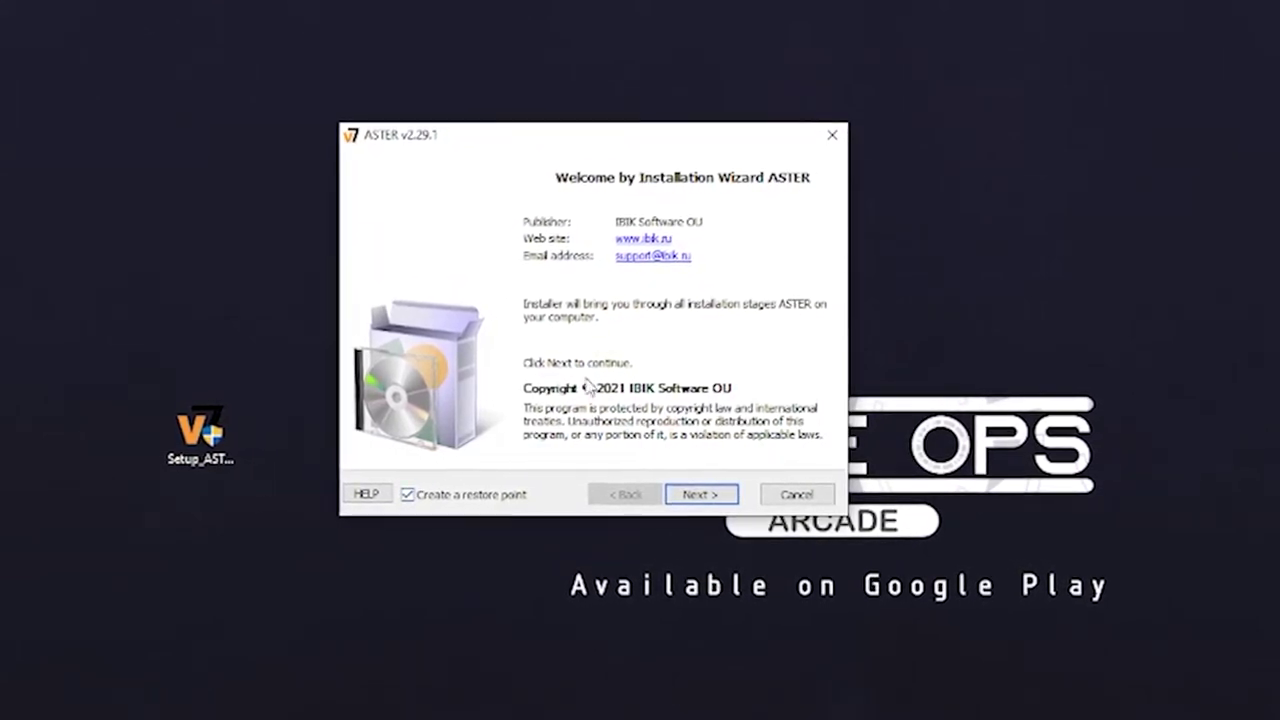
{"action": "left_click", "coordinate": [487, 503]}
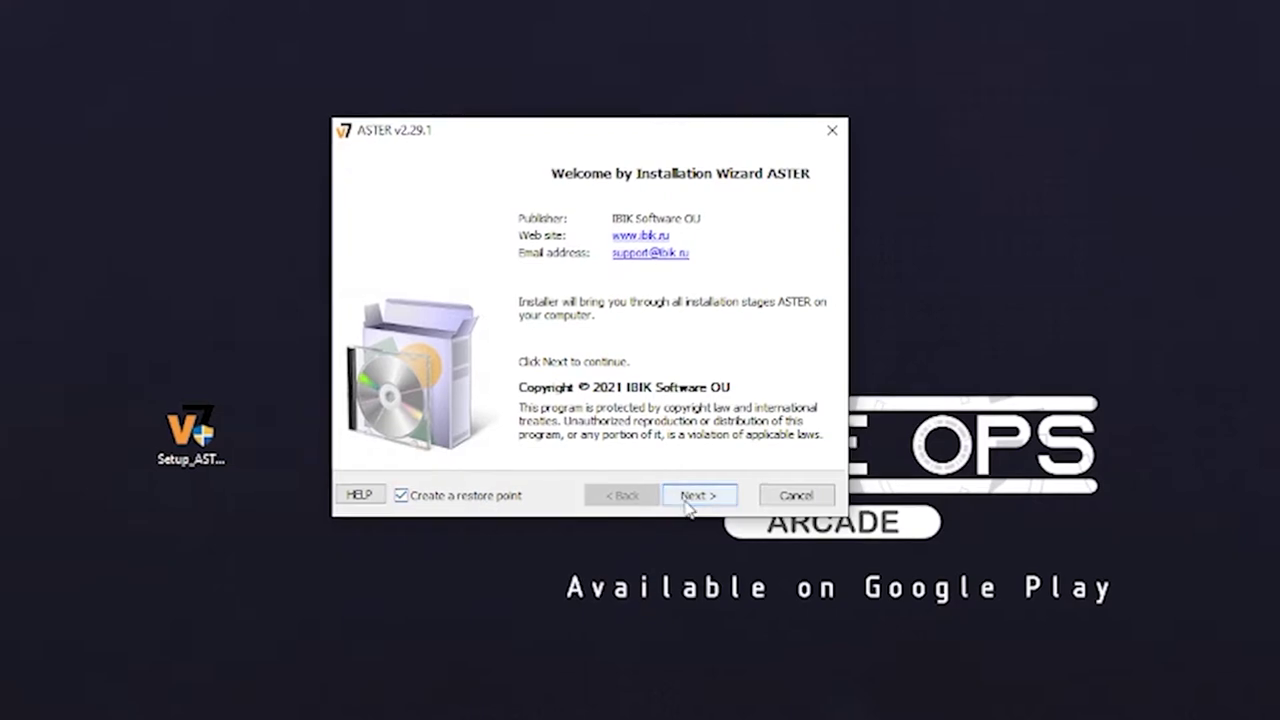
{"action": "left_click", "coordinate": [697, 495]}
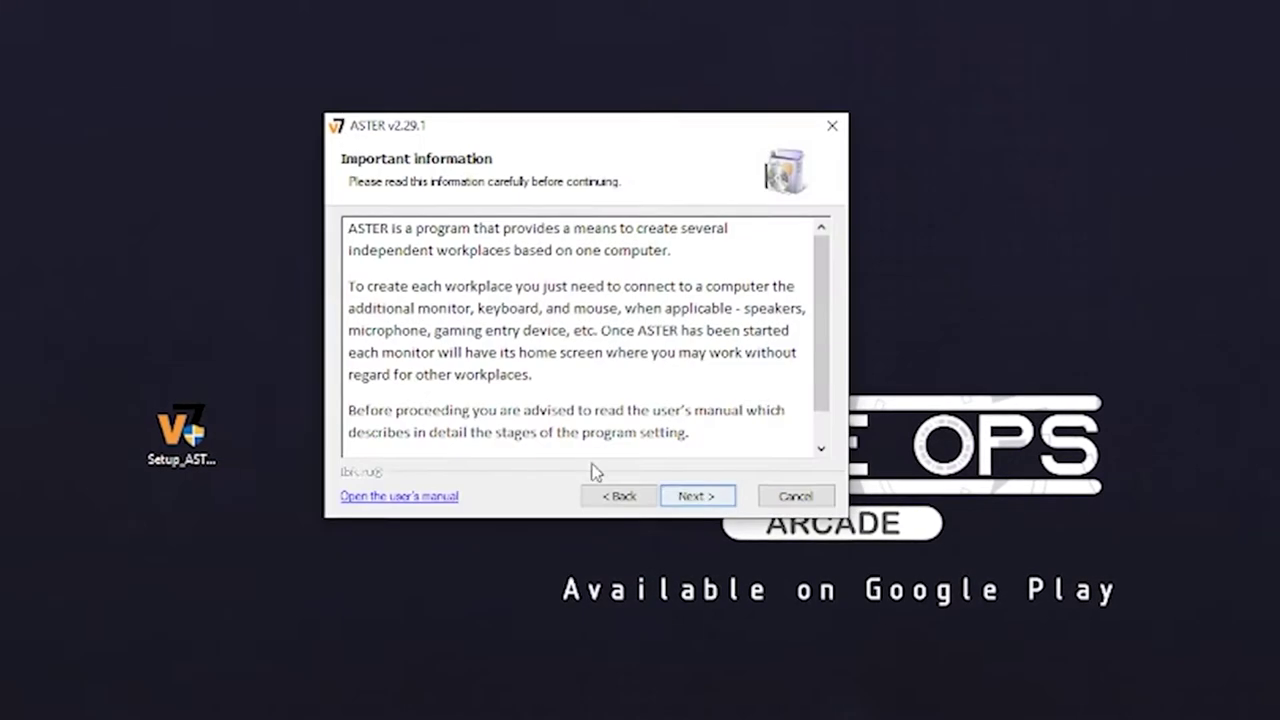
{"action": "left_click", "coordinate": [686, 494]}
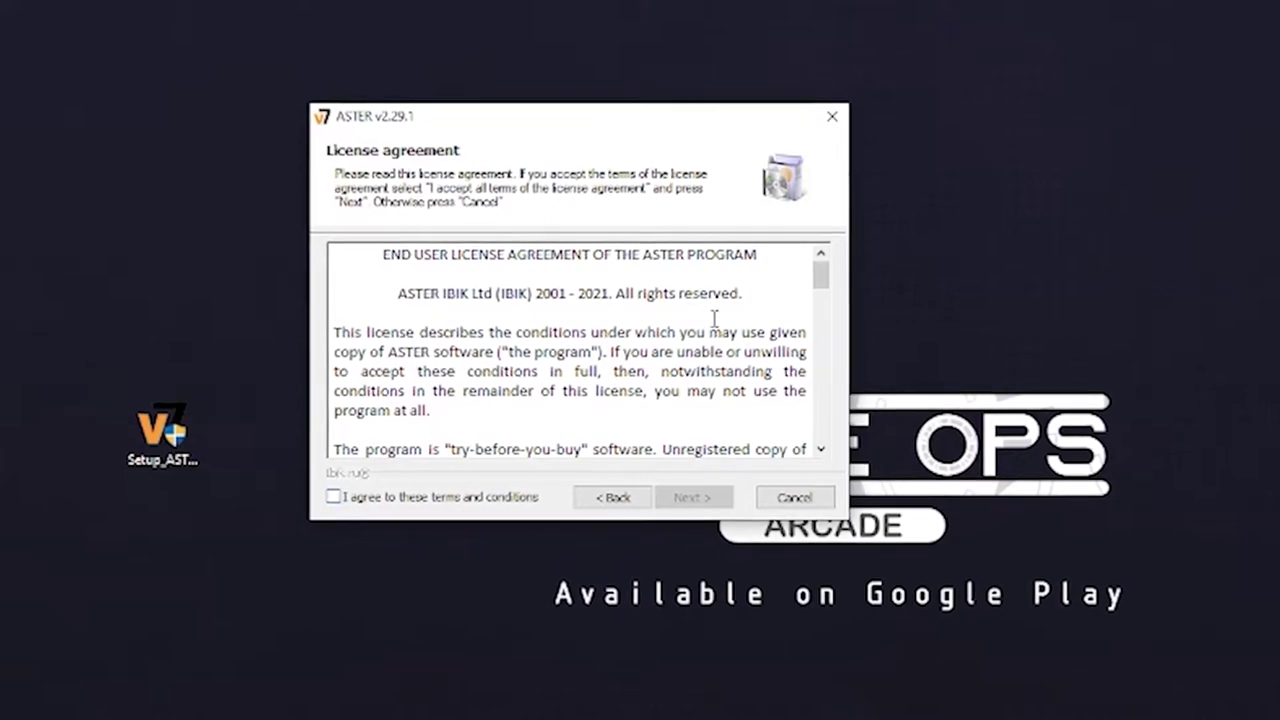
Agree to the licence terms and continue to the Installation options page
{"action": "left_click_drag", "start_coordinate": [466, 261], "coordinate": [714, 400]}
{"action": "left_click", "coordinate": [714, 400]}
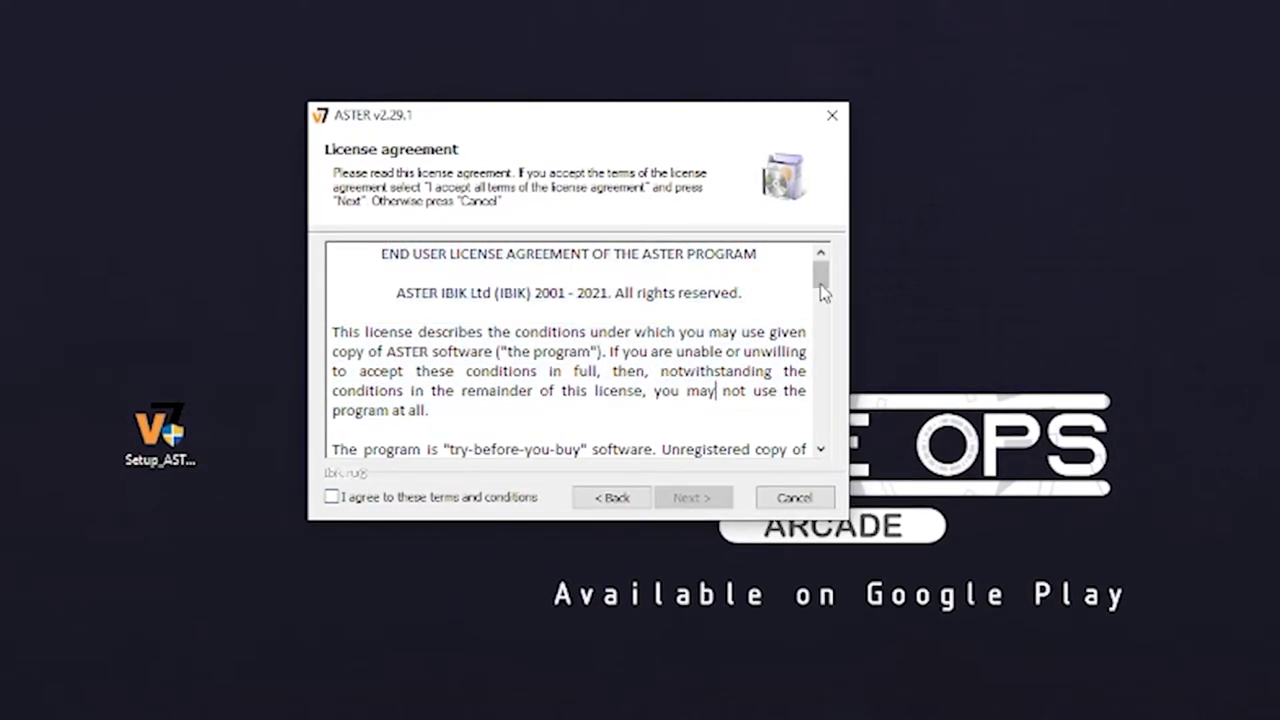
{"action": "left_click_drag", "start_coordinate": [820, 284], "coordinate": [808, 448]}
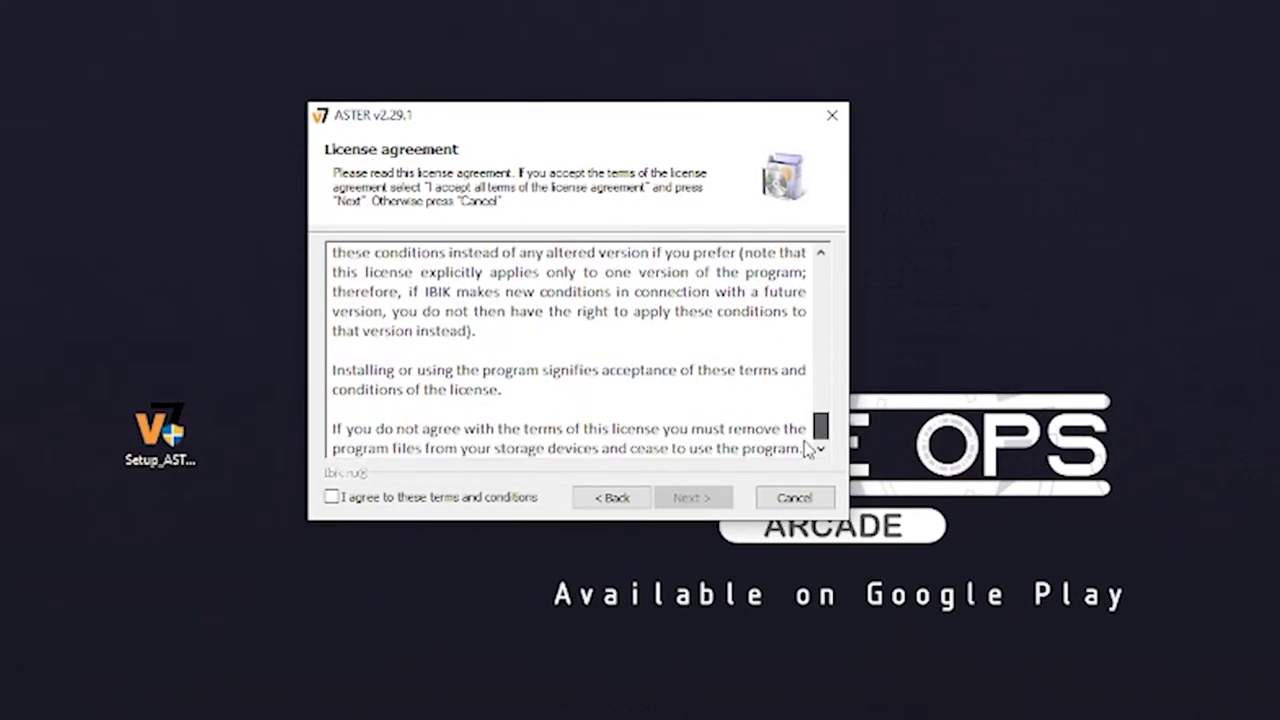
{"action": "left_click", "coordinate": [332, 497]}
{"action": "left_click", "coordinate": [664, 500]}
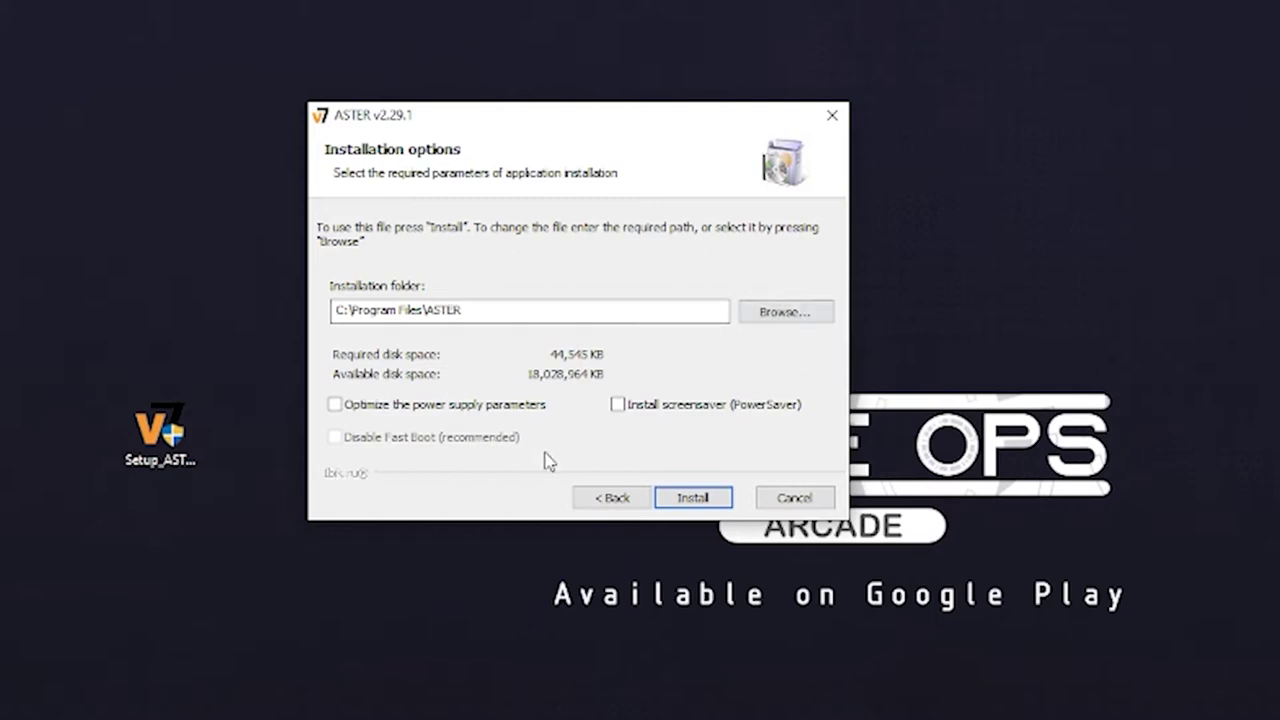
Install ASTER to C:\Program Files\ASTER, acknowledge the restart notice, and finish the wizard
{"action": "left_click", "coordinate": [692, 498]}
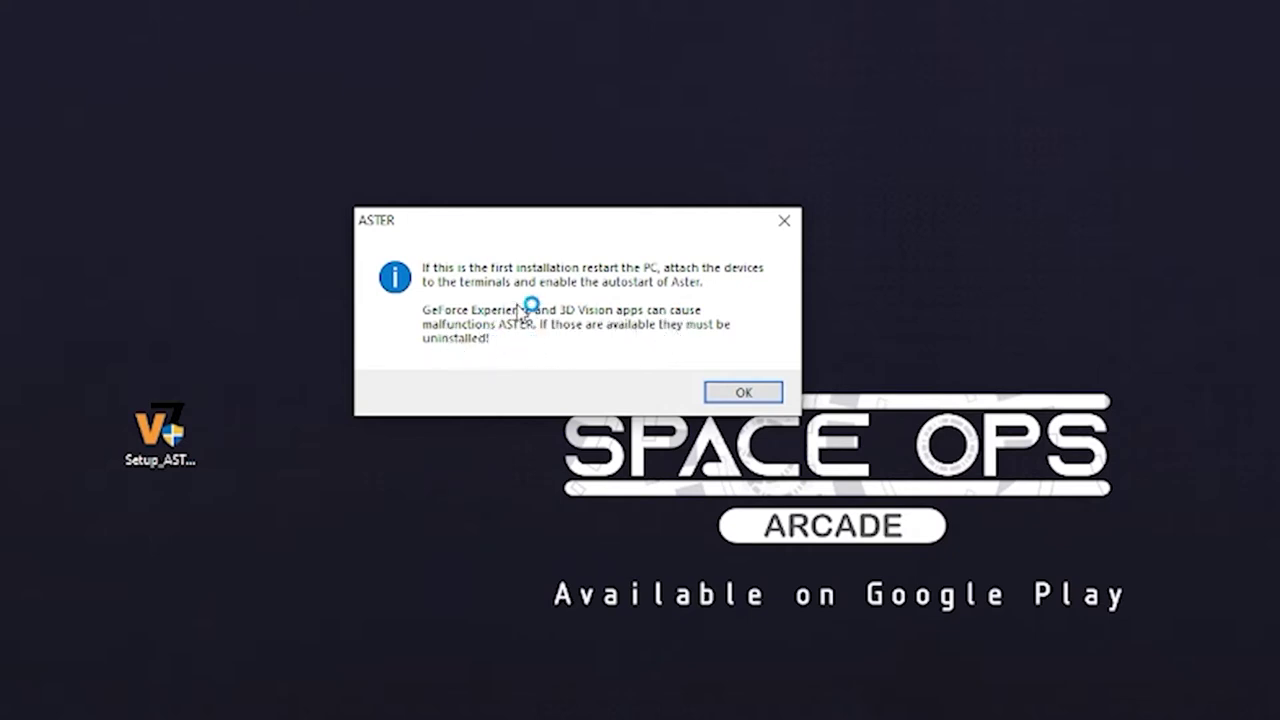
{"action": "left_click", "coordinate": [743, 393]}
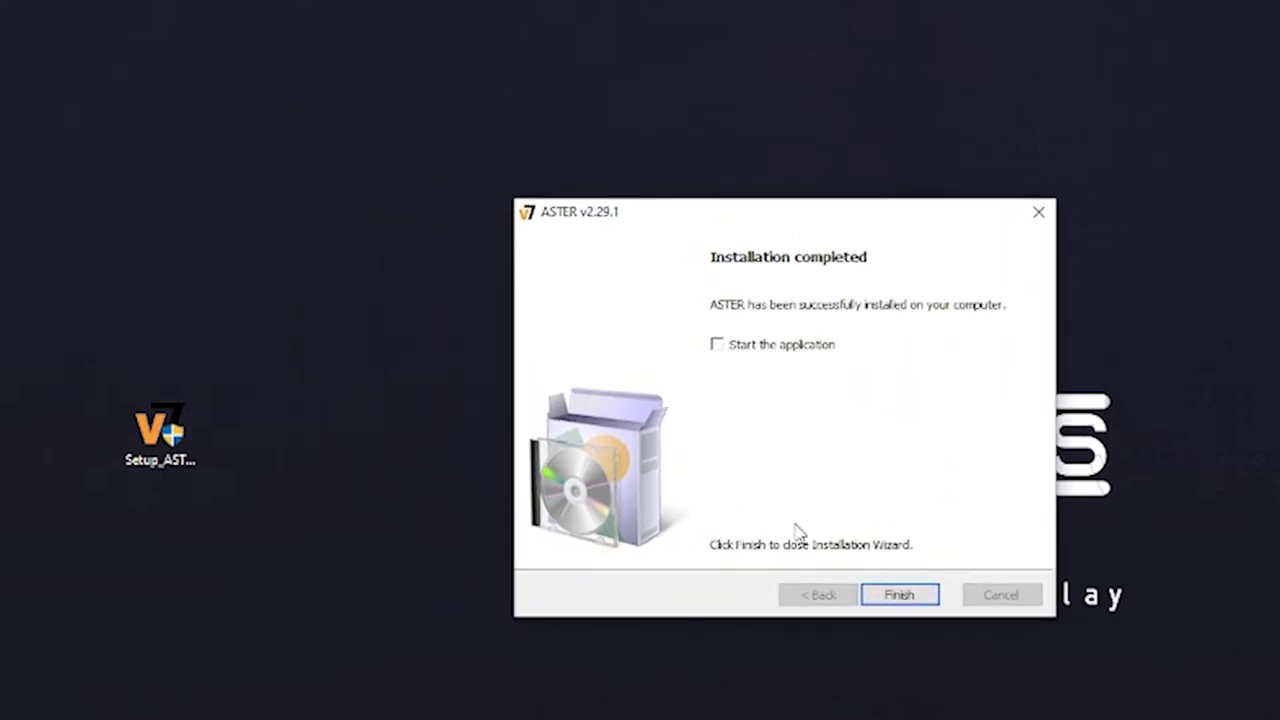
{"action": "left_click", "coordinate": [886, 596]}
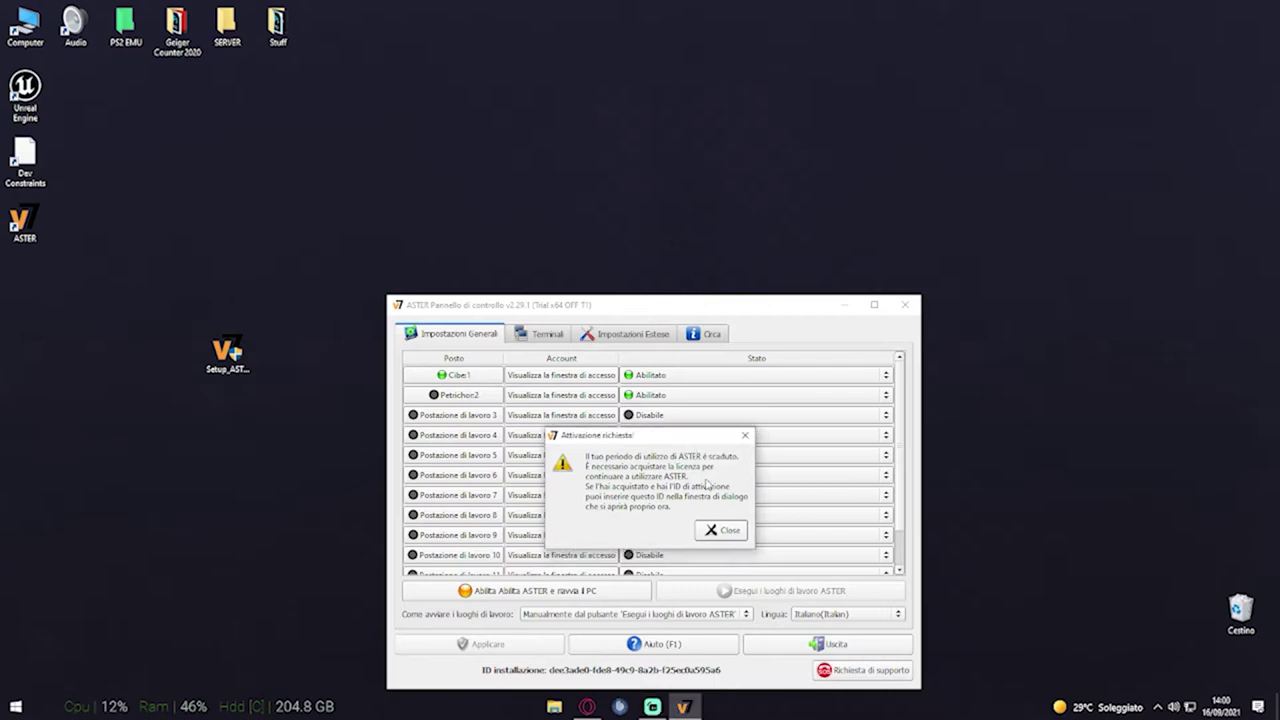
Close the trial-expired notice and activation dialog, then reposition the ASTER Control Panel
{"action": "left_click", "coordinate": [728, 535]}
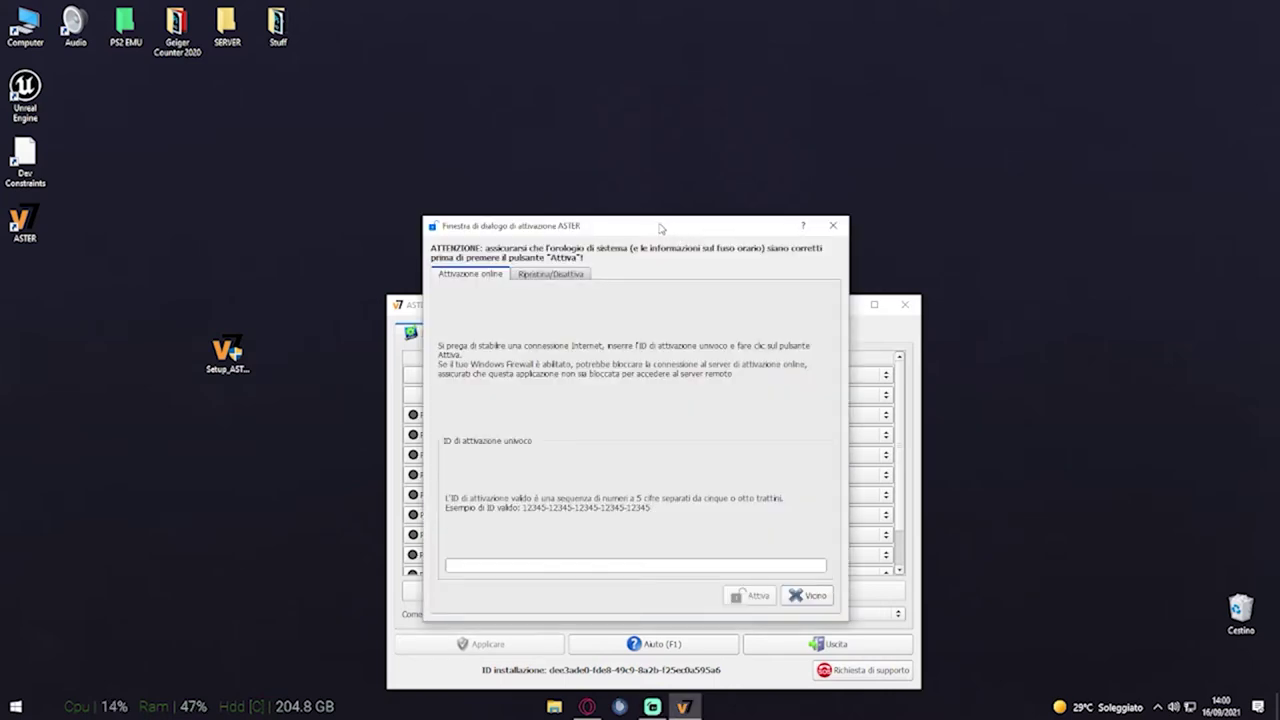
{"action": "left_click", "coordinate": [832, 227]}
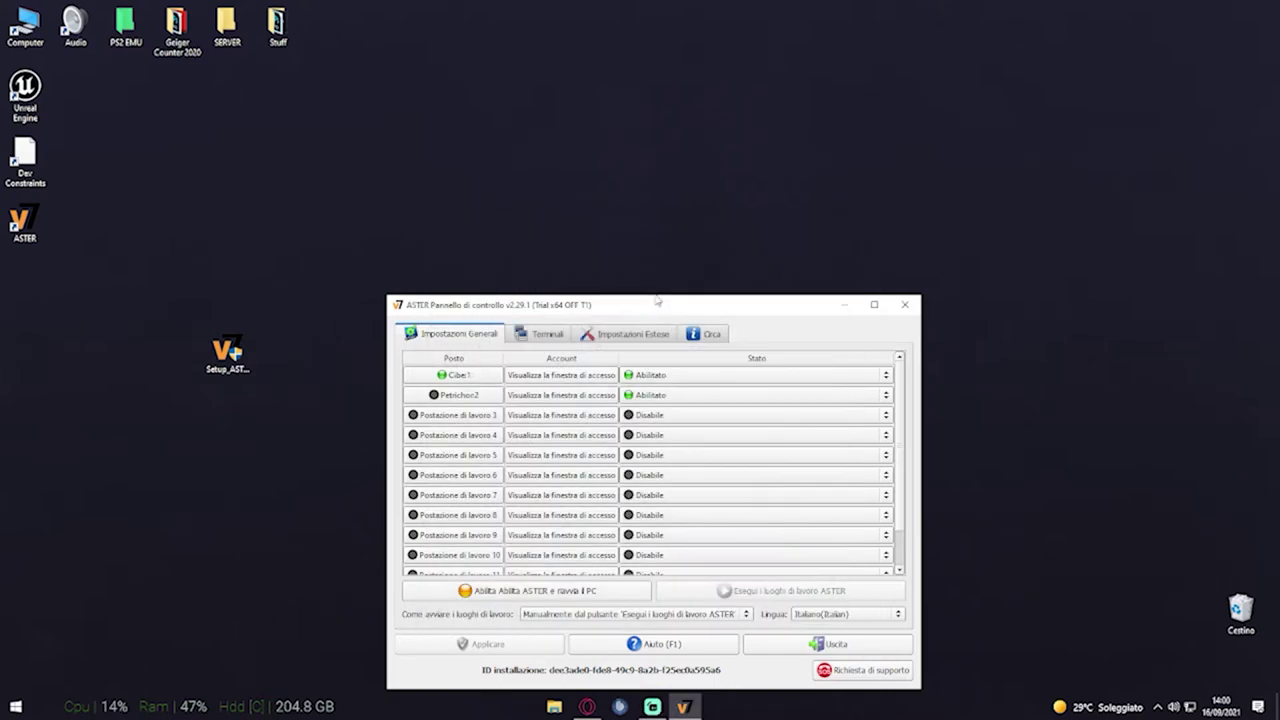
{"action": "left_click_drag", "start_coordinate": [650, 302], "coordinate": [629, 209]}
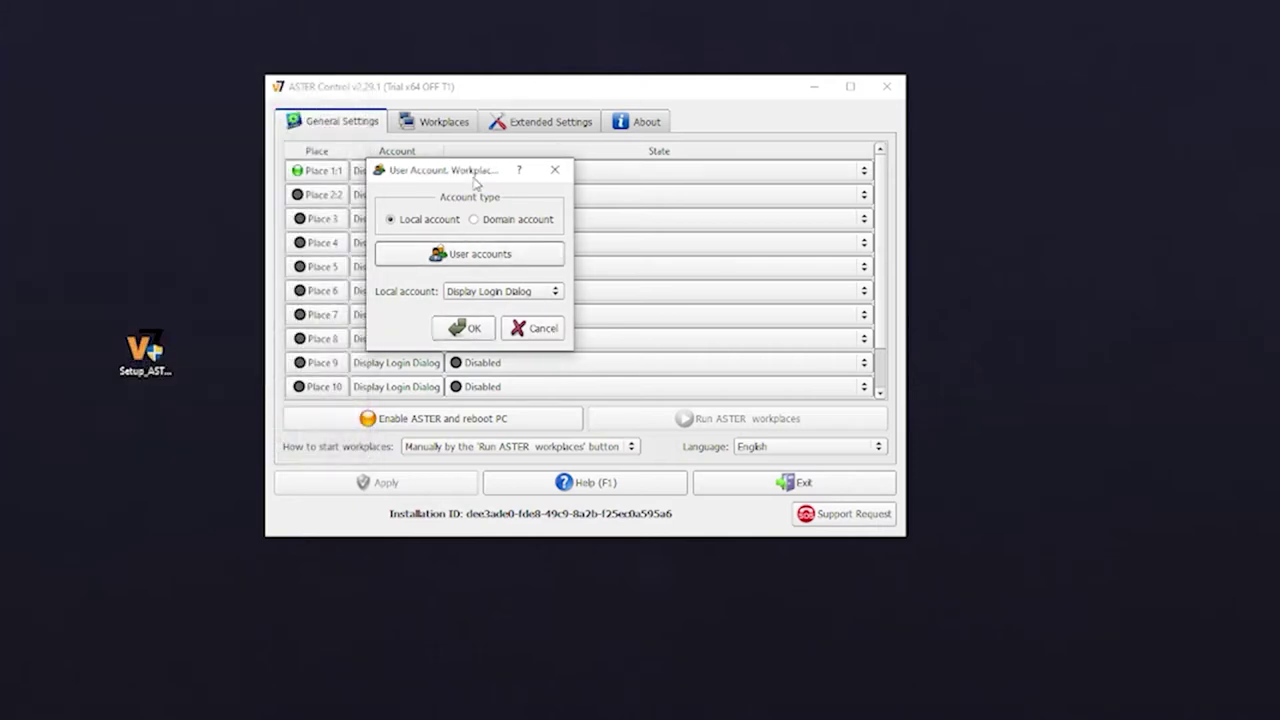
Enable Place 2:2 and set its account type to Local account
{"action": "left_click", "coordinate": [556, 187]}
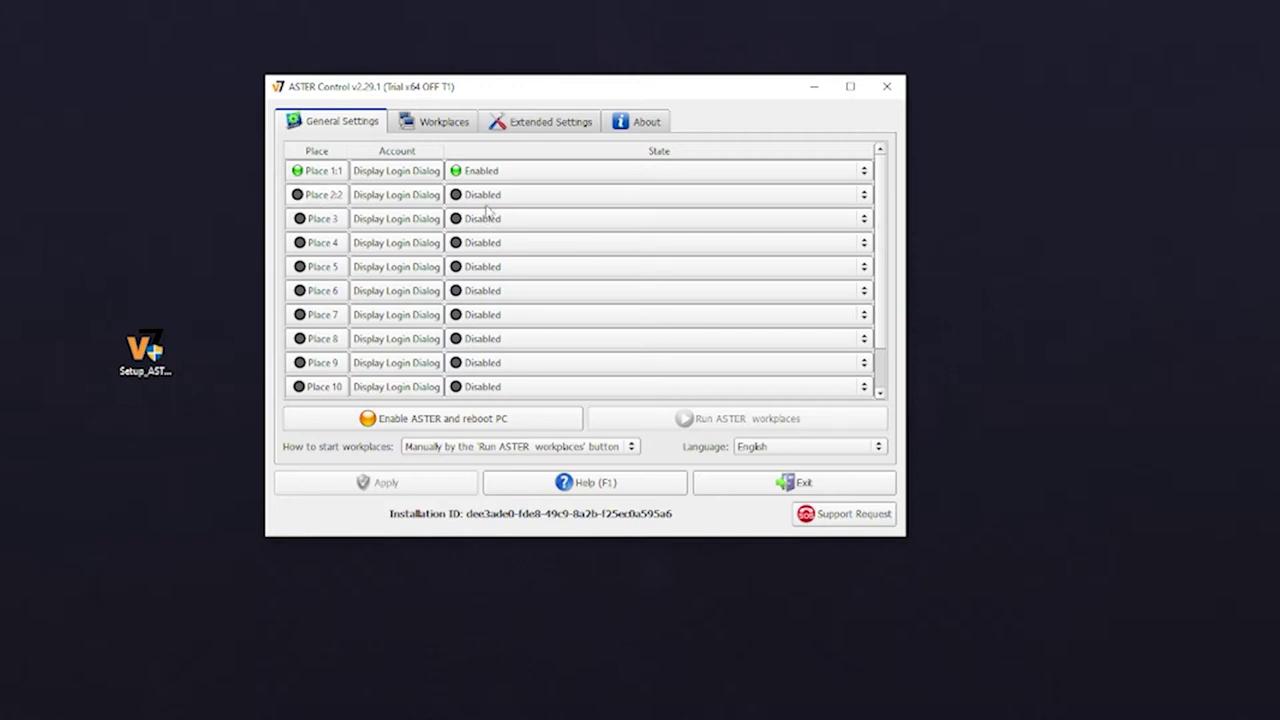
{"action": "left_click", "coordinate": [482, 197]}
{"action": "left_click", "coordinate": [483, 211]}
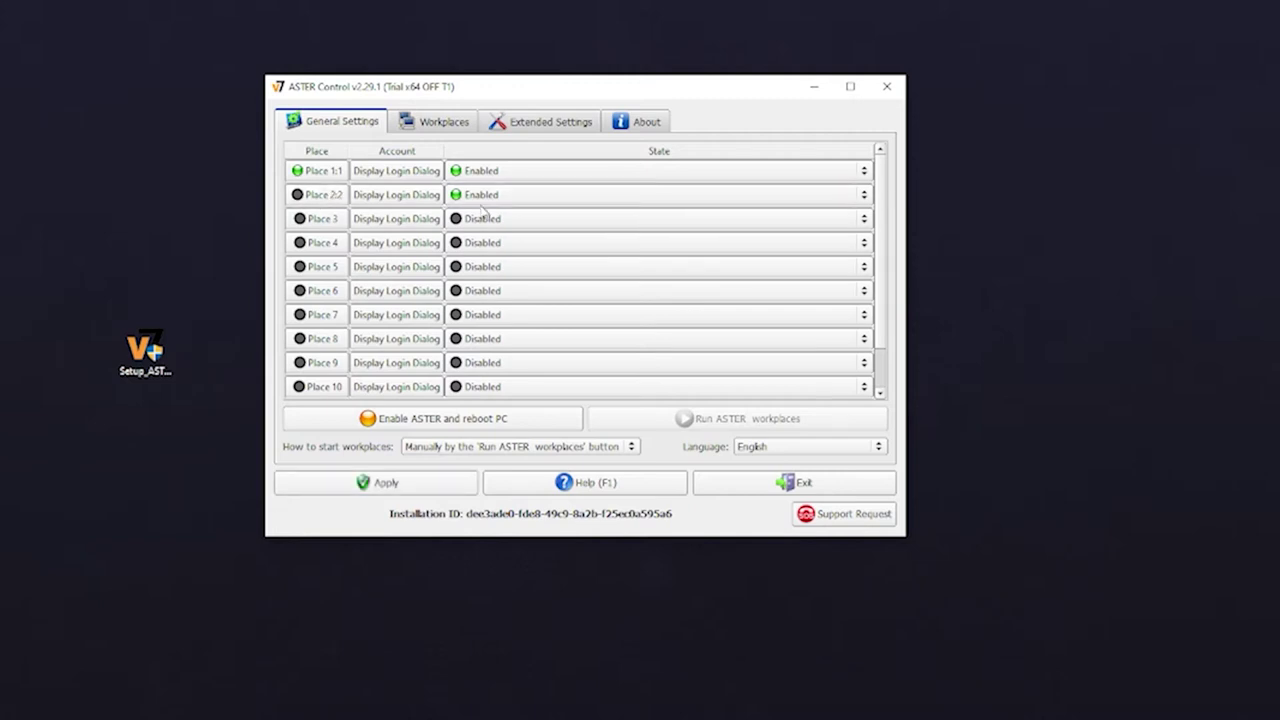
{"action": "left_click", "coordinate": [375, 197]}
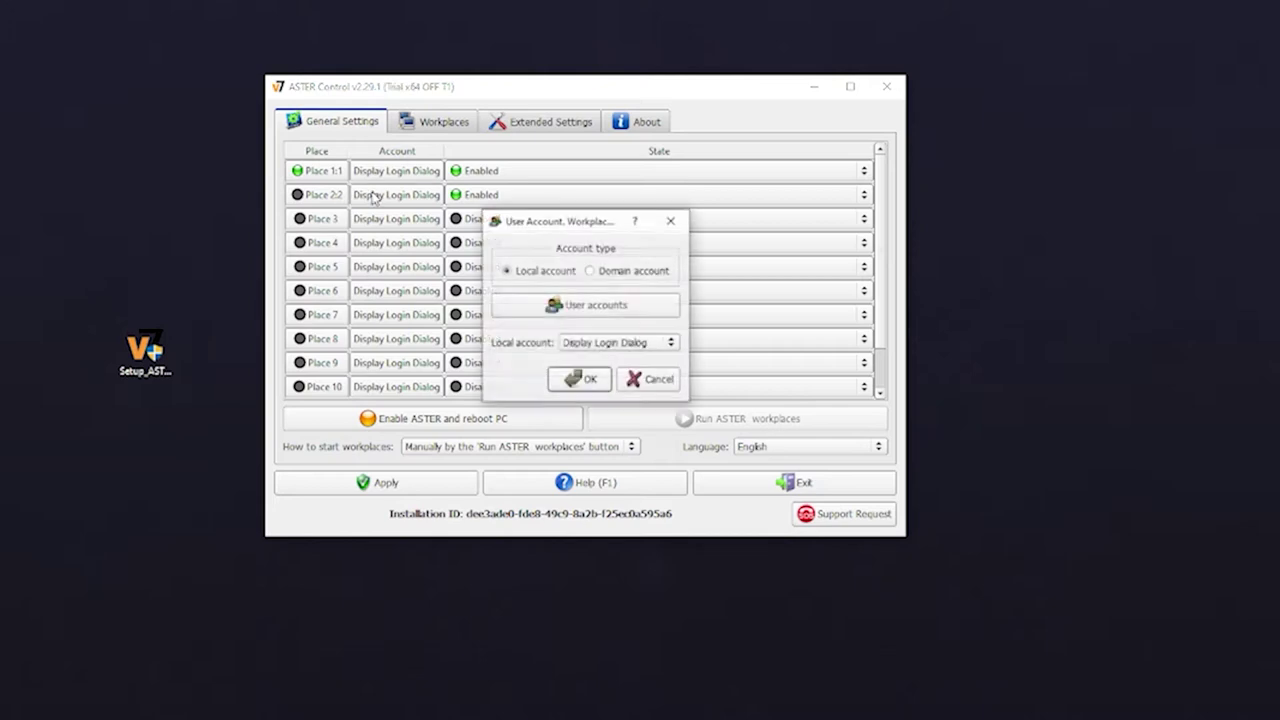
{"action": "left_click_drag", "start_coordinate": [510, 220], "coordinate": [464, 224]}
{"action": "left_click", "coordinate": [545, 276]}
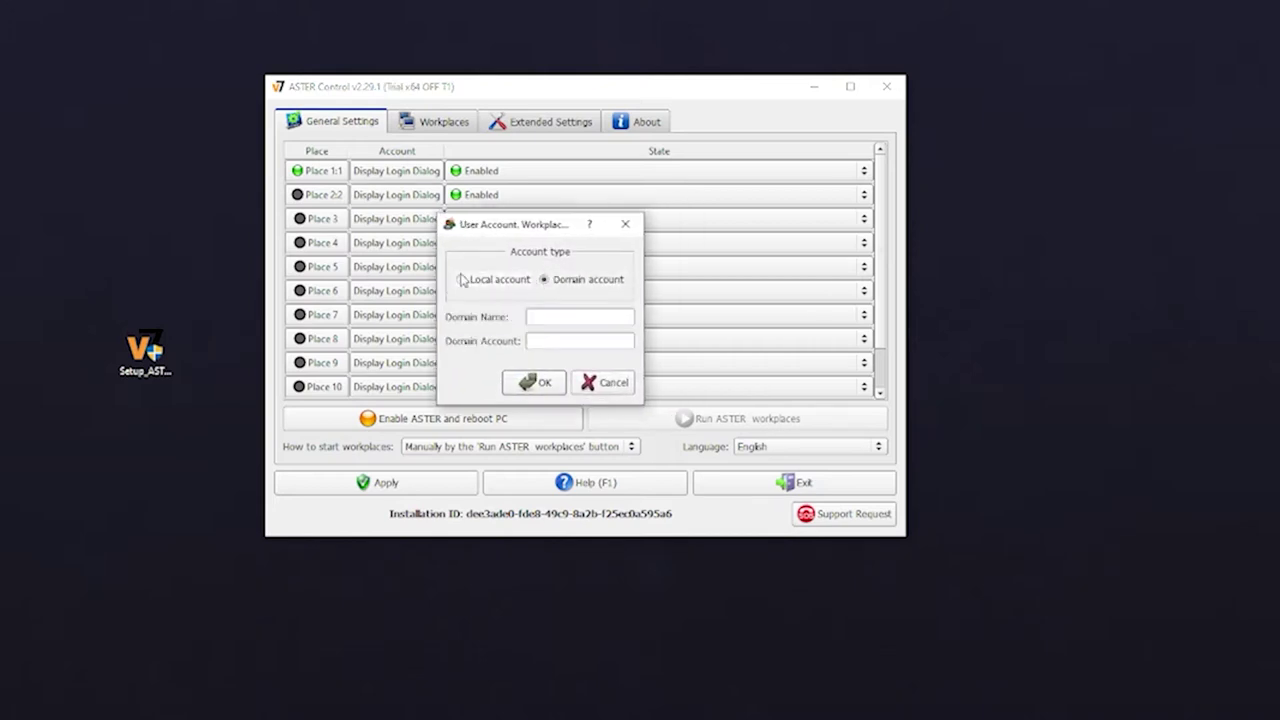
{"action": "left_click", "coordinate": [460, 281]}
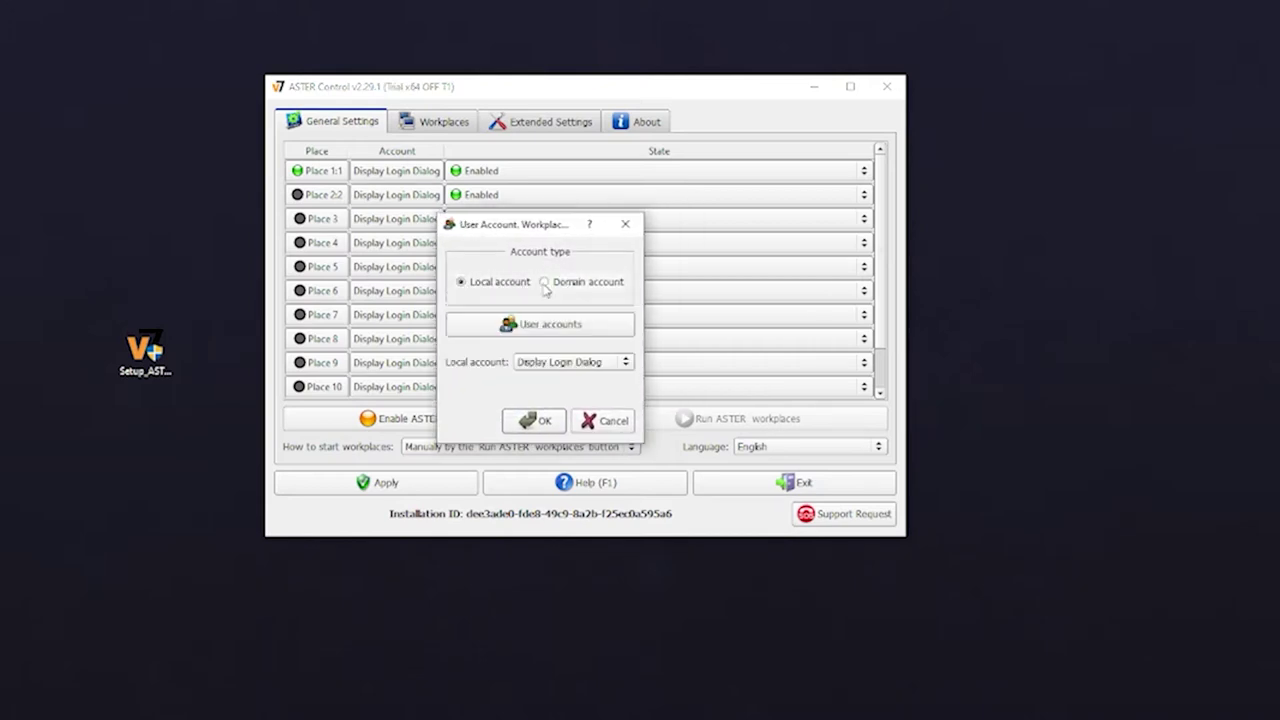
Browse the available Windows and local user accounts for Place 2:2
{"action": "left_click", "coordinate": [538, 336]}
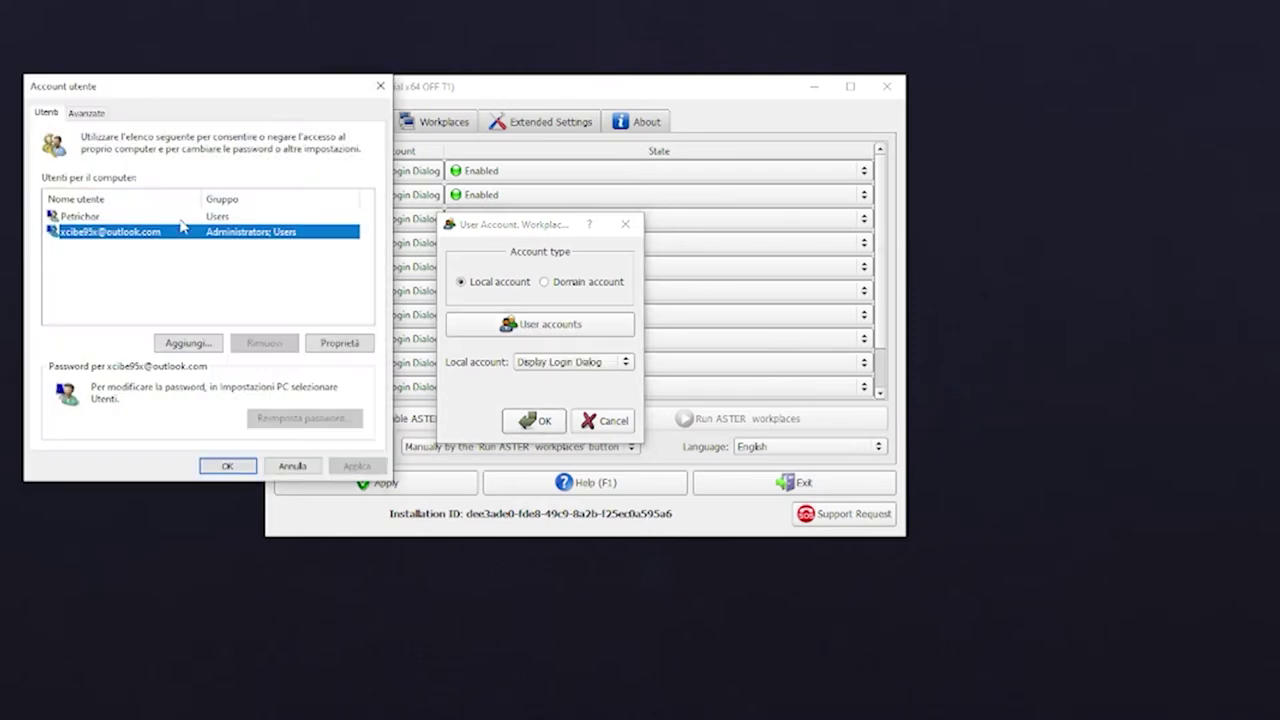
{"action": "left_click", "coordinate": [82, 217]}
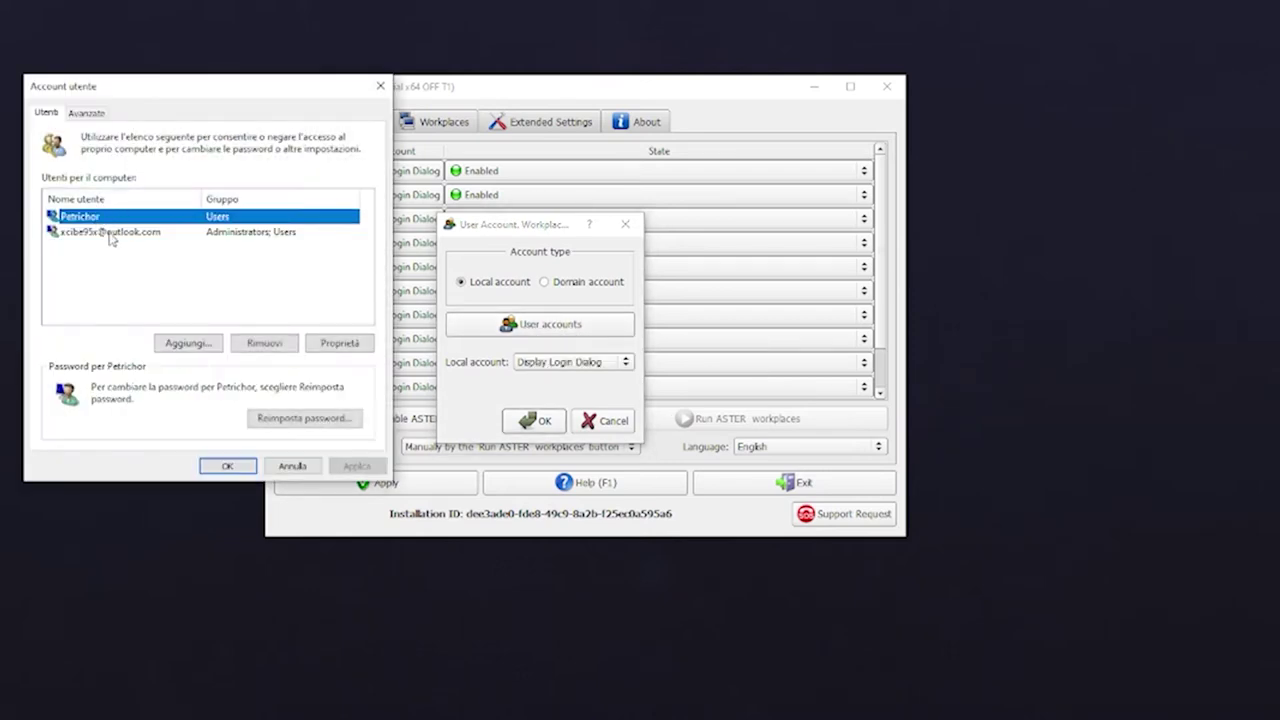
{"action": "left_click", "coordinate": [216, 466]}
{"action": "left_click_drag", "start_coordinate": [501, 234], "coordinate": [477, 228]}
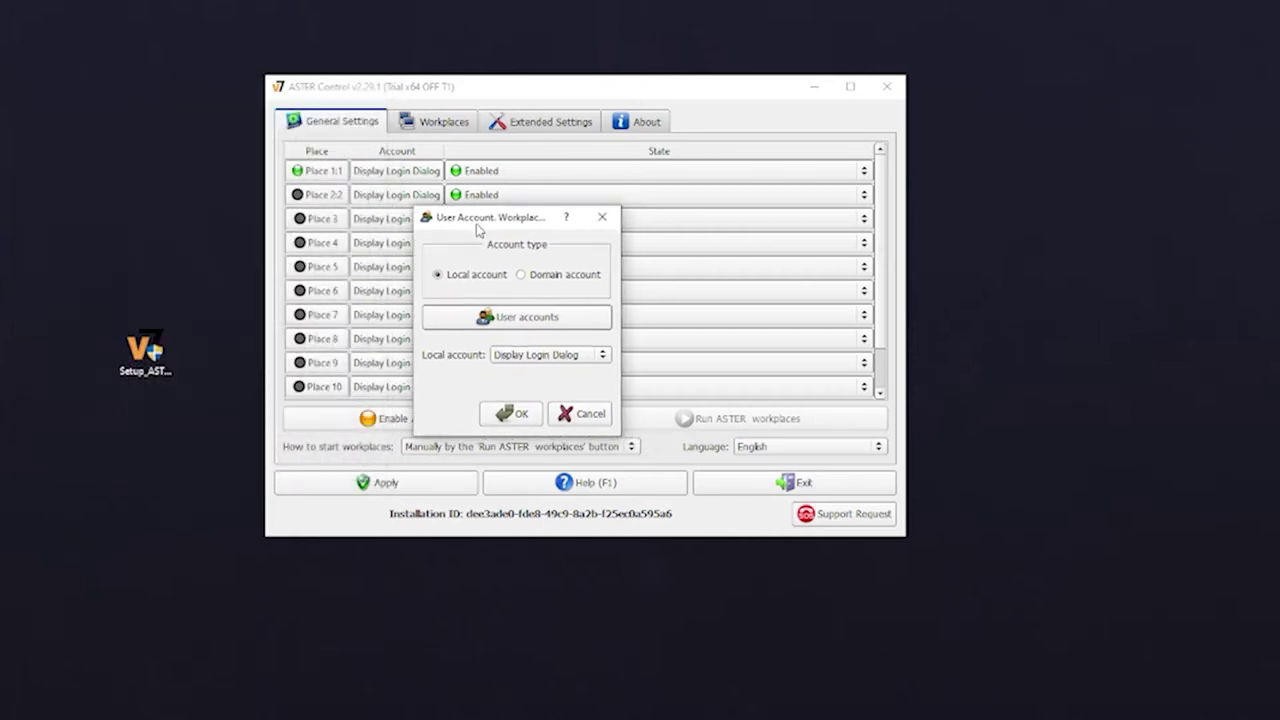
{"action": "left_click", "coordinate": [563, 355]}
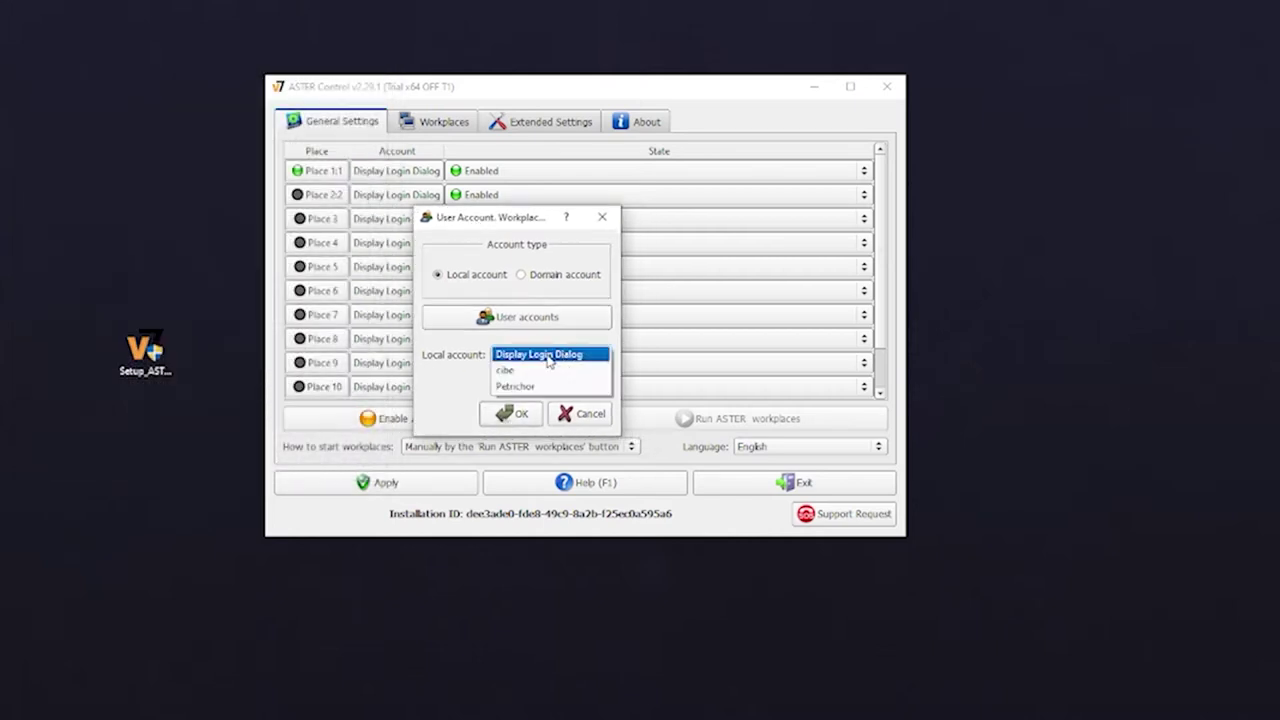
{"action": "left_click", "coordinate": [458, 347]}
{"action": "left_click", "coordinate": [510, 355]}
{"action": "left_click", "coordinate": [472, 358]}
{"action": "left_click", "coordinate": [510, 413]}
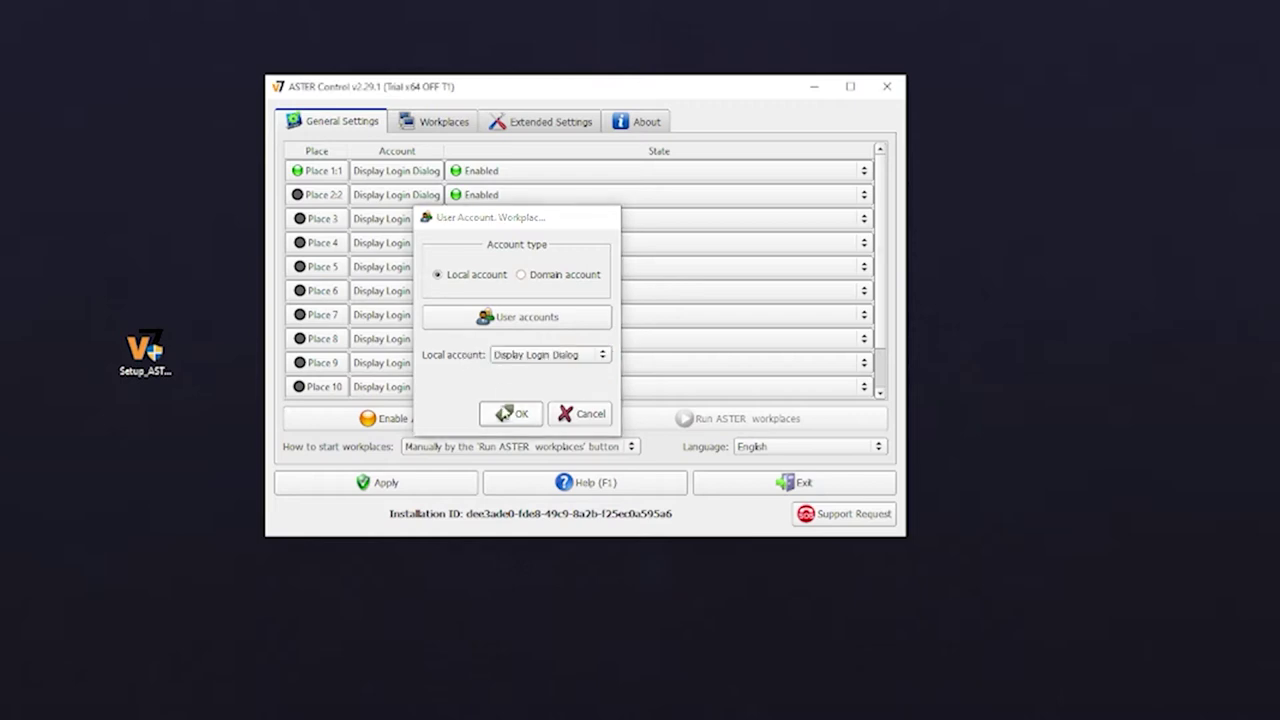
Assign the second local account with its password to Place 2:2 and confirm
{"action": "left_click", "coordinate": [406, 195]}
{"action": "left_click", "coordinate": [564, 340]}
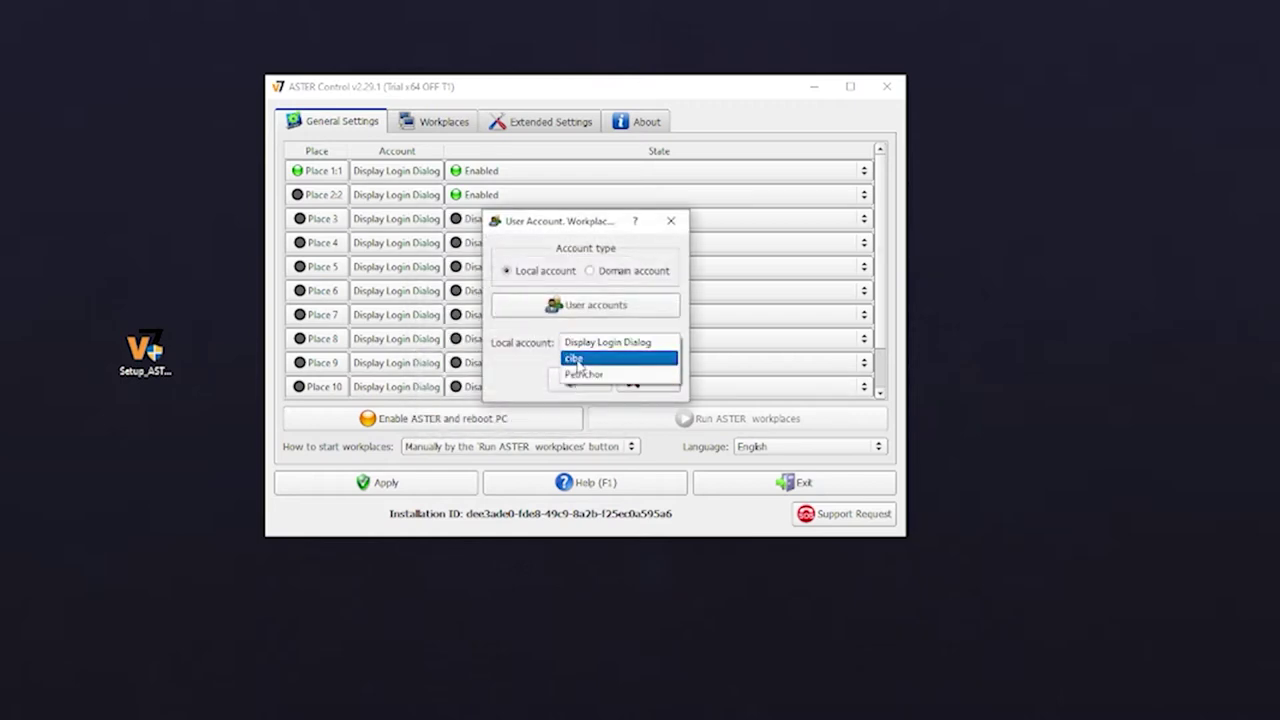
{"action": "left_click", "coordinate": [568, 374]}
{"action": "left_click", "coordinate": [578, 366]}
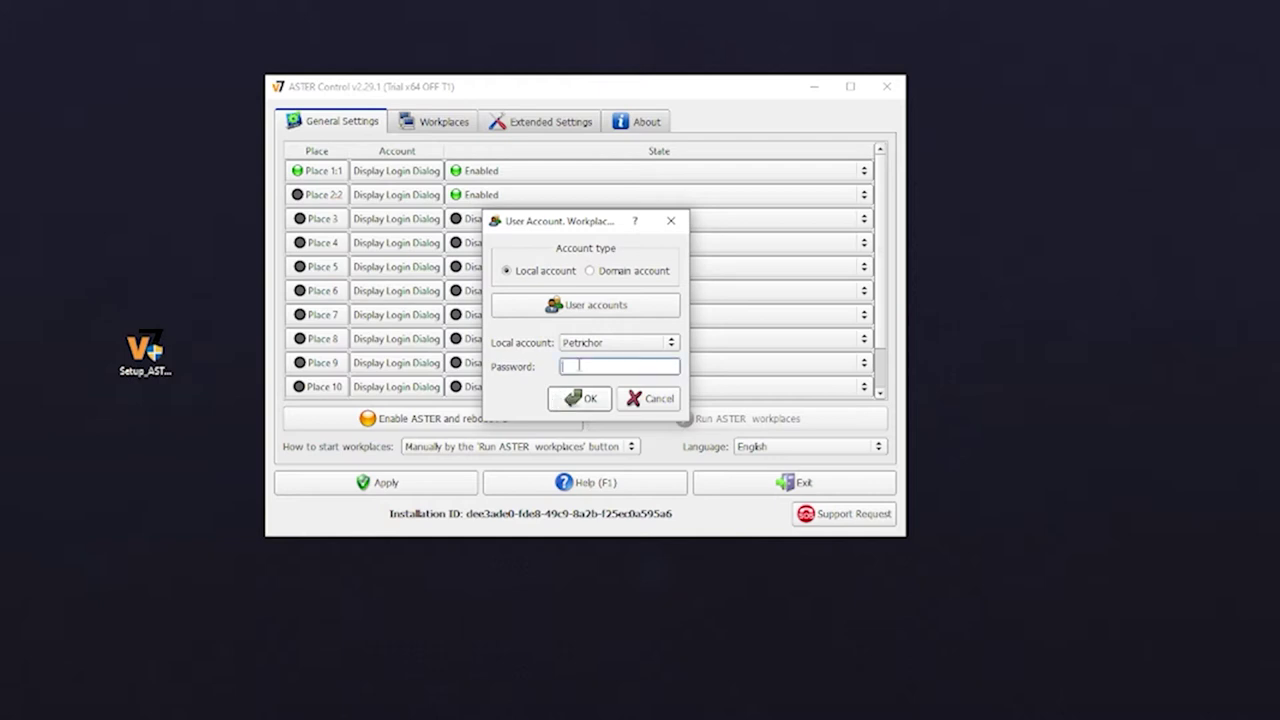
{"action": "left_click", "coordinate": [570, 400]}
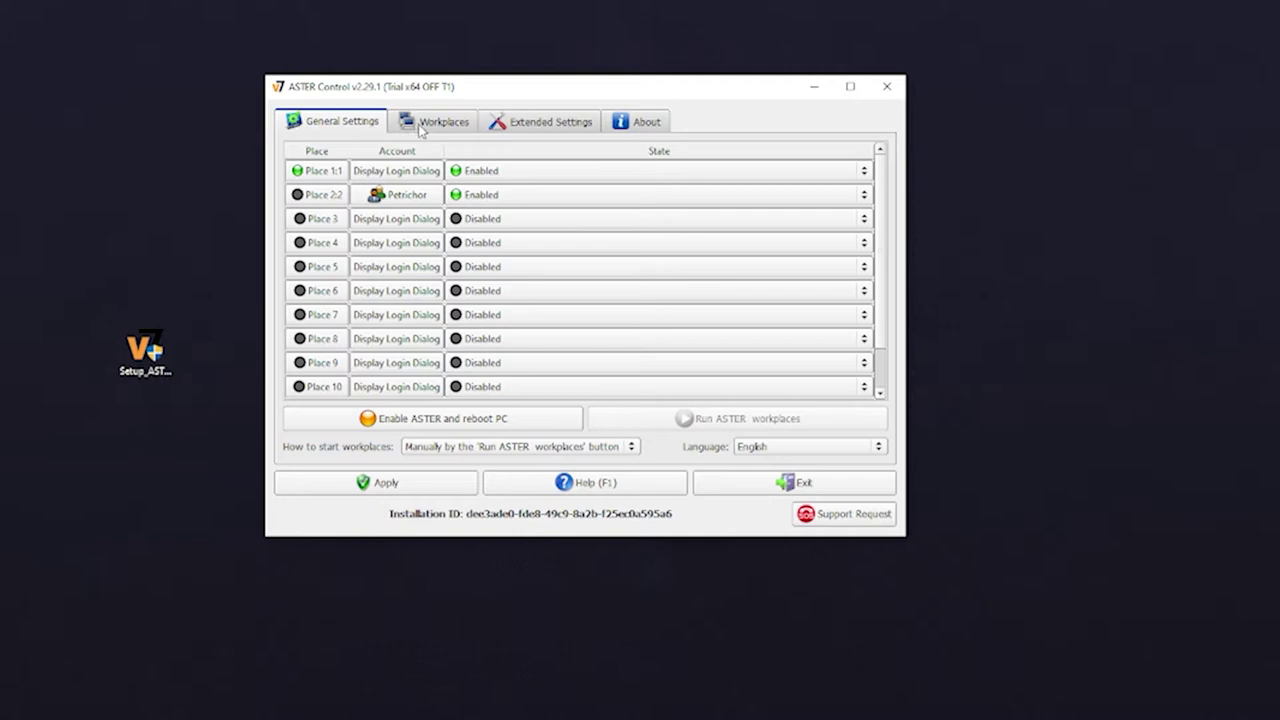
Assign the other local account to Place 1:1 and confirm
{"action": "left_click", "coordinate": [397, 174]}
{"action": "left_click", "coordinate": [570, 342]}
{"action": "left_click", "coordinate": [576, 355]}
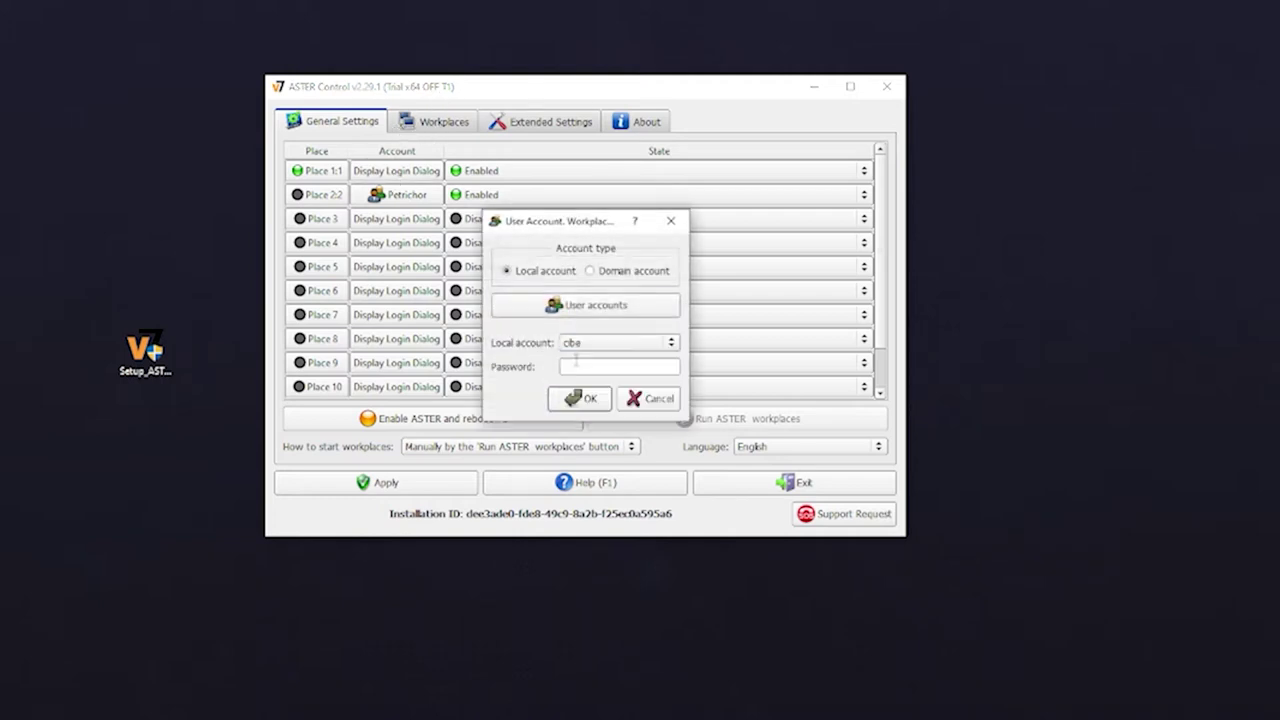
{"action": "left_click", "coordinate": [580, 398]}
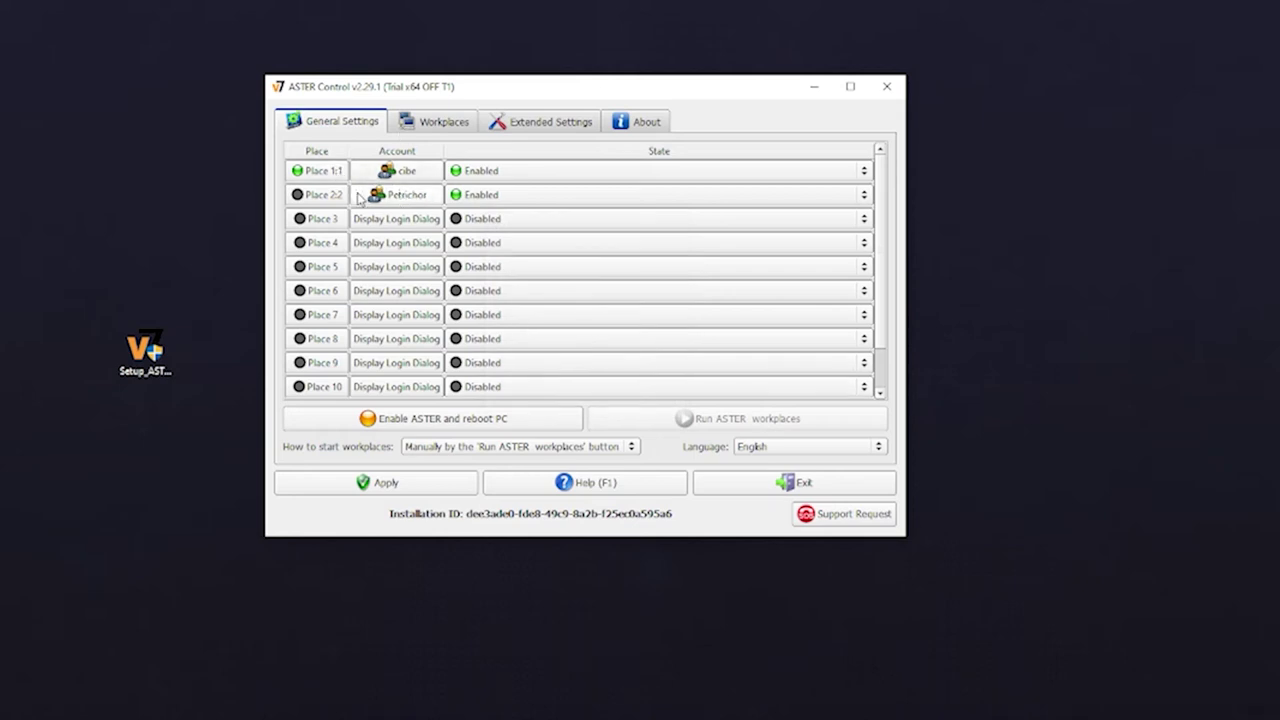
Look through the Workplaces and Extended Settings tabs, ending on General Settings
{"action": "left_click", "coordinate": [460, 124]}
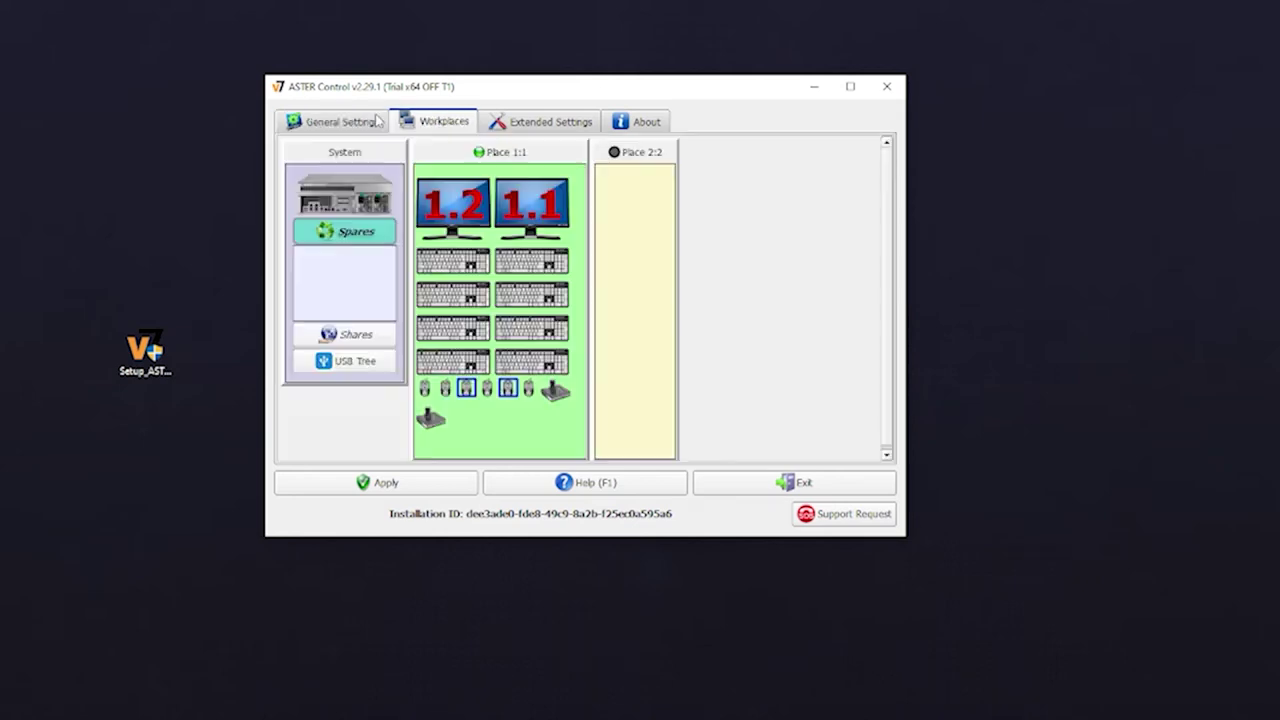
{"action": "left_click", "coordinate": [360, 121]}
{"action": "left_click", "coordinate": [503, 124]}
{"action": "left_click", "coordinate": [440, 122]}
{"action": "left_click", "coordinate": [332, 121]}
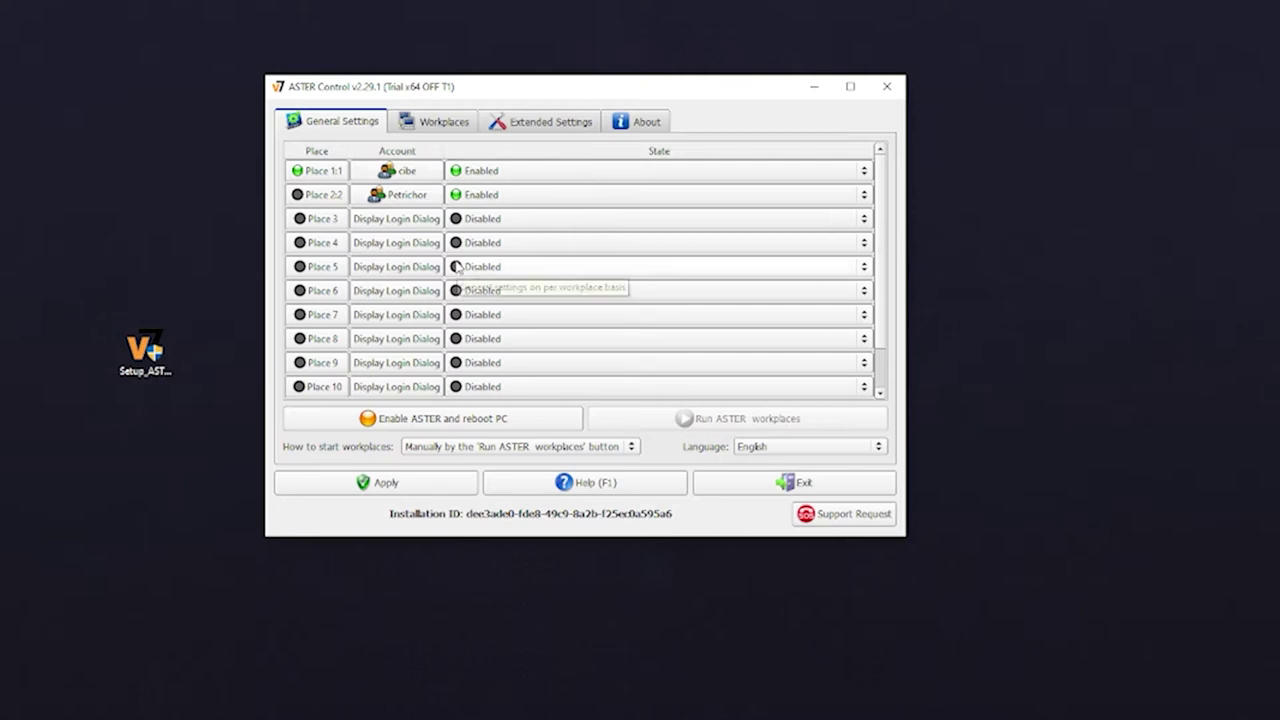
Keep 'Manually by the Run ASTER workplaces button' as start mode, apply, and dismiss the reminder
{"action": "left_click", "coordinate": [490, 446]}
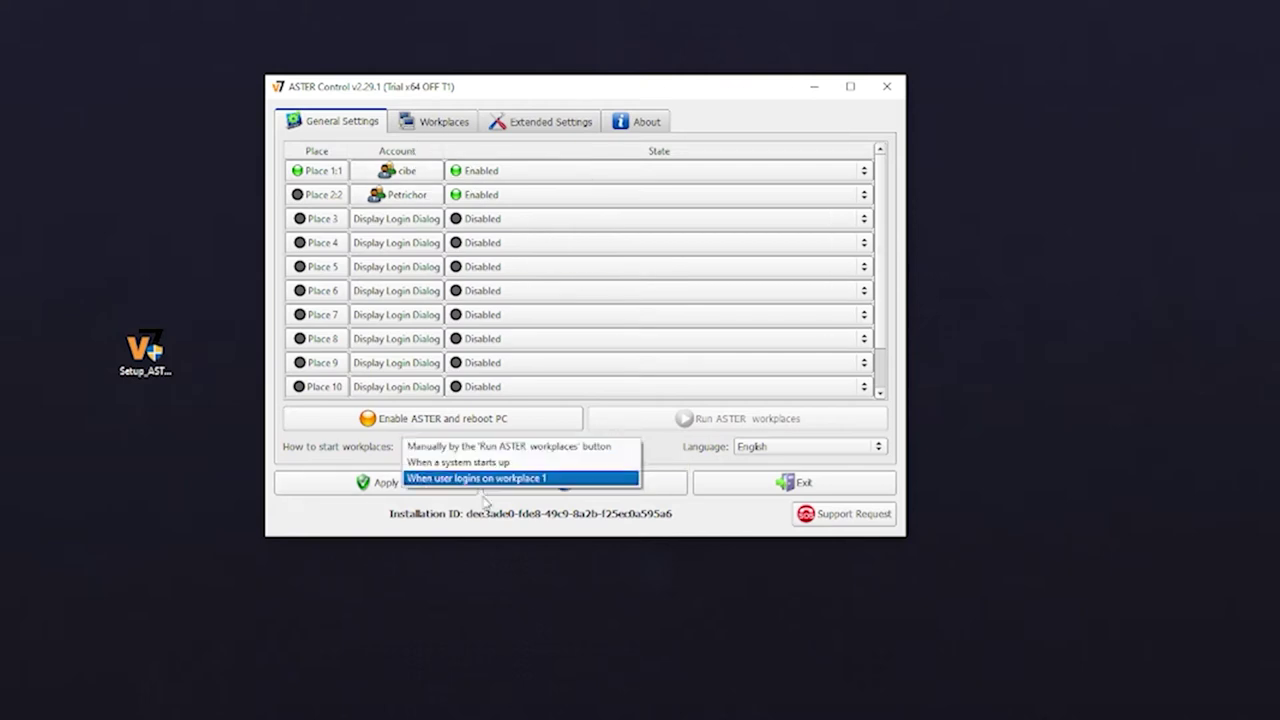
{"action": "left_click", "coordinate": [407, 449]}
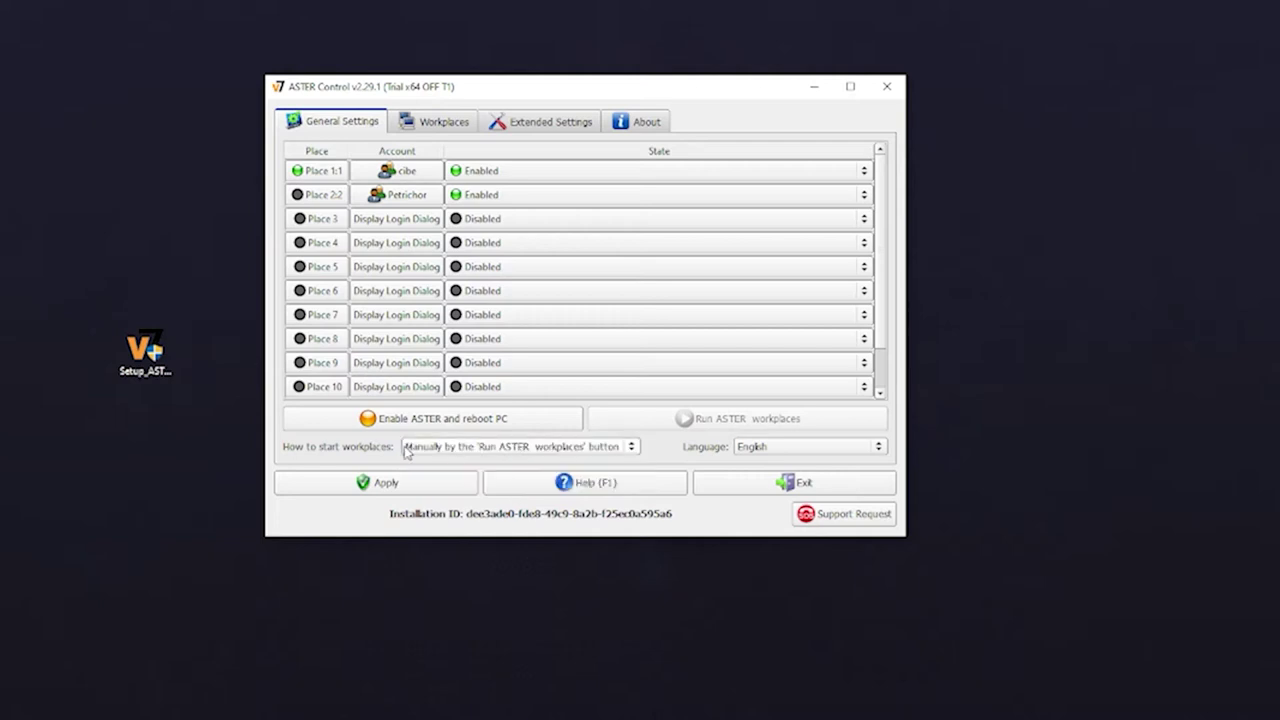
{"action": "left_click", "coordinate": [373, 483]}
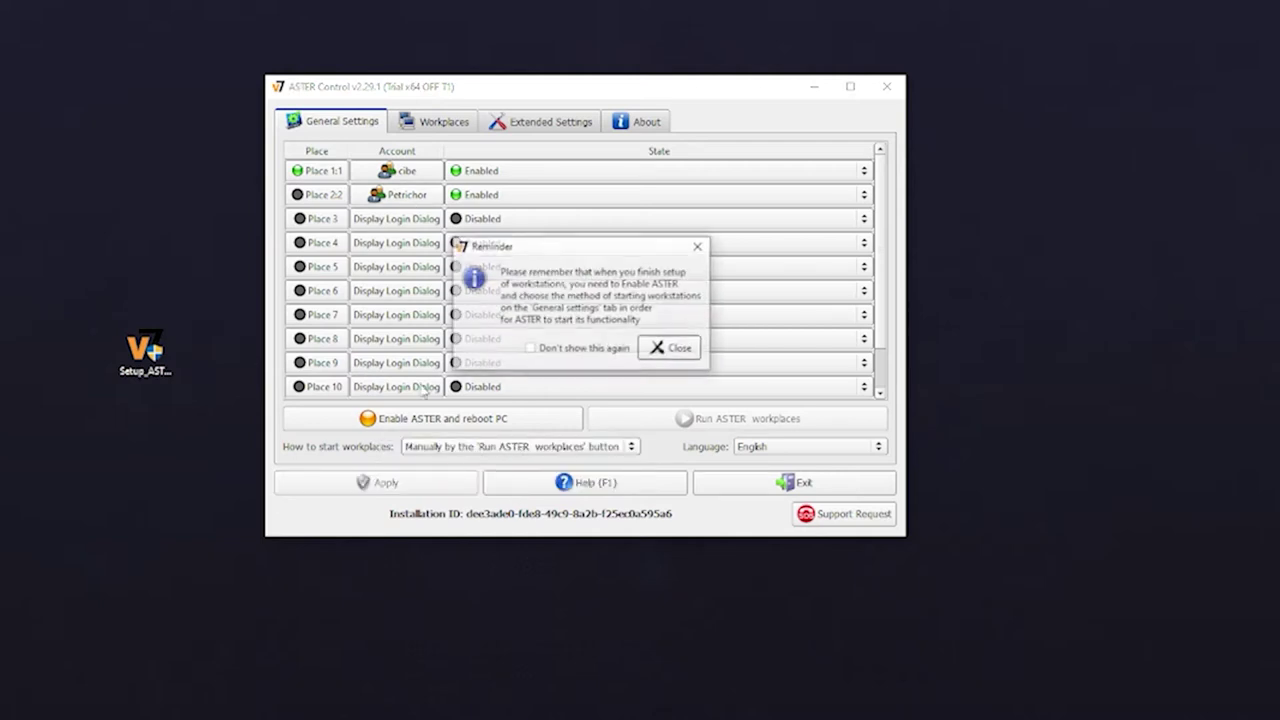
{"action": "left_click", "coordinate": [672, 348]}
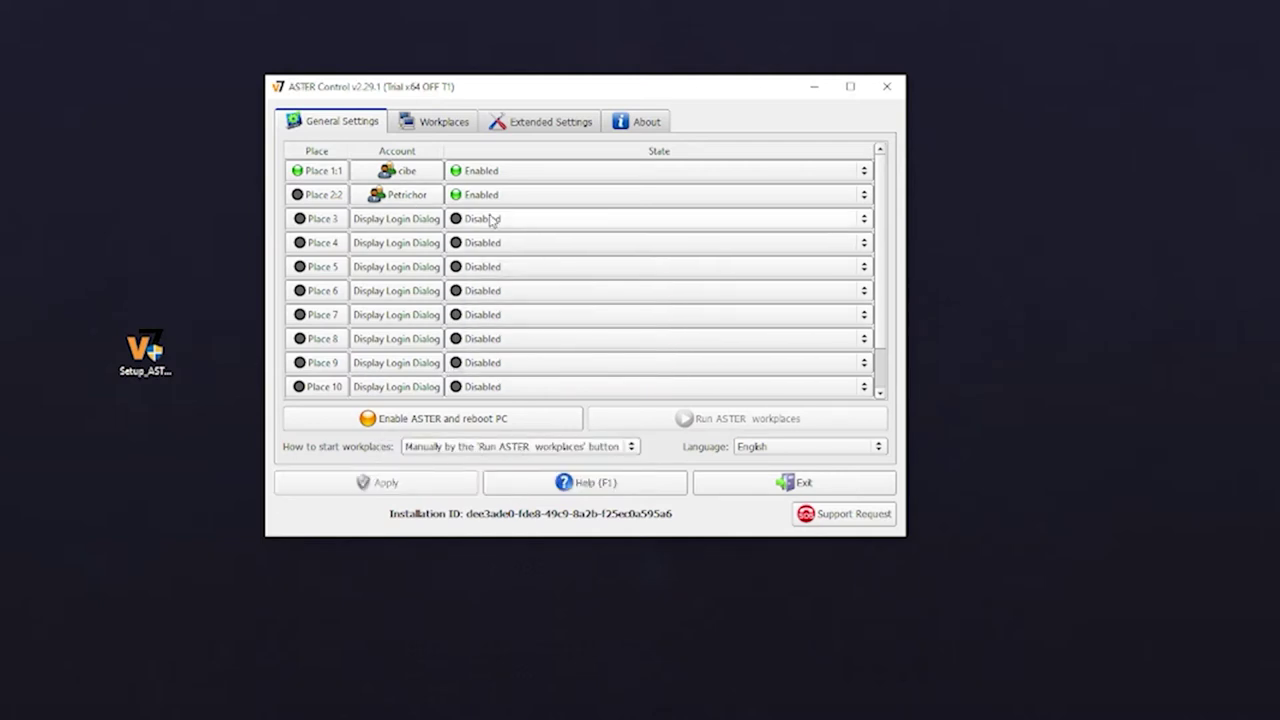
Check Place 1:1's IP address setting in Extended Settings, then show the Workplaces device layout
{"action": "left_click", "coordinate": [512, 125]}
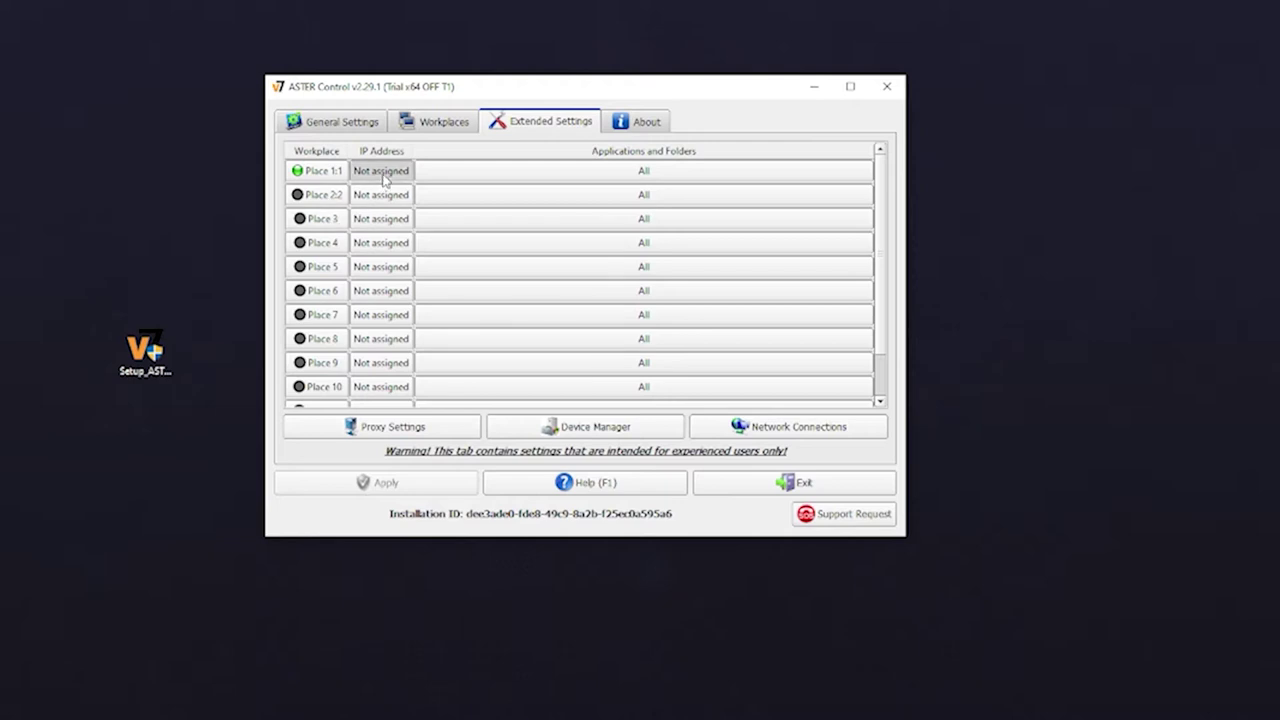
{"action": "double_click", "coordinate": [381, 172]}
{"action": "left_click", "coordinate": [785, 103]}
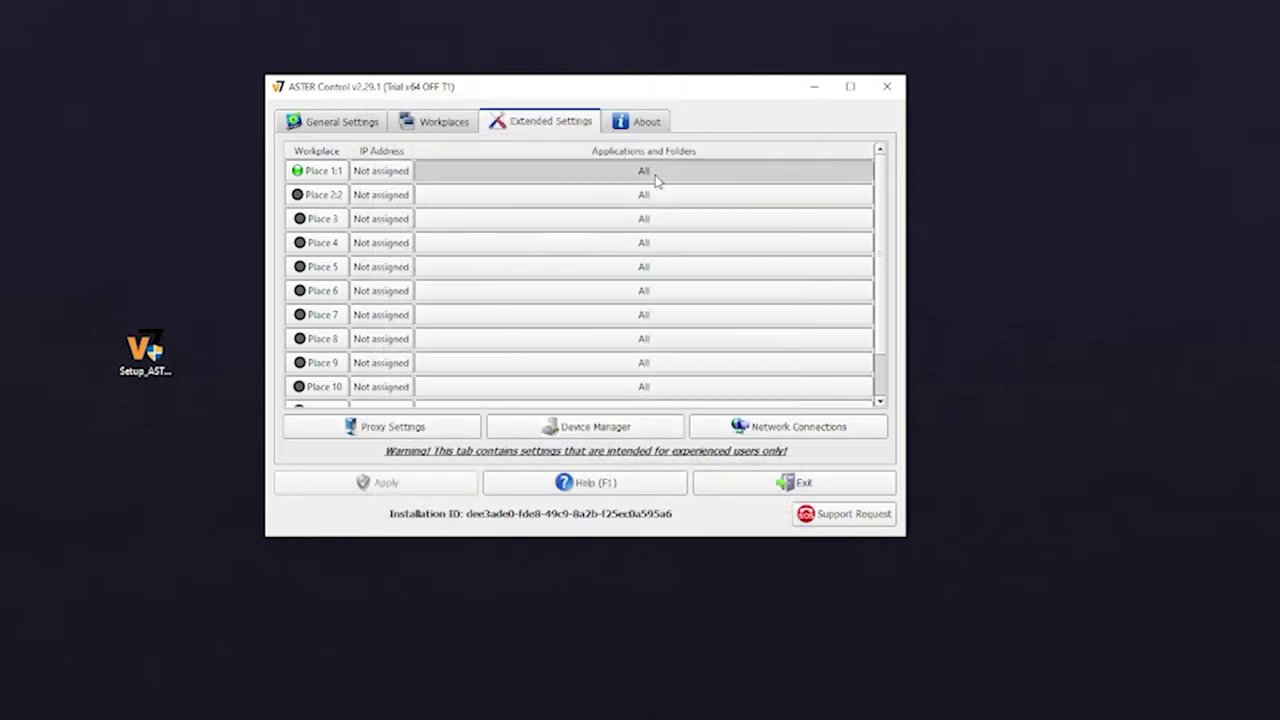
{"action": "double_click", "coordinate": [643, 171]}
{"action": "left_click", "coordinate": [785, 103]}
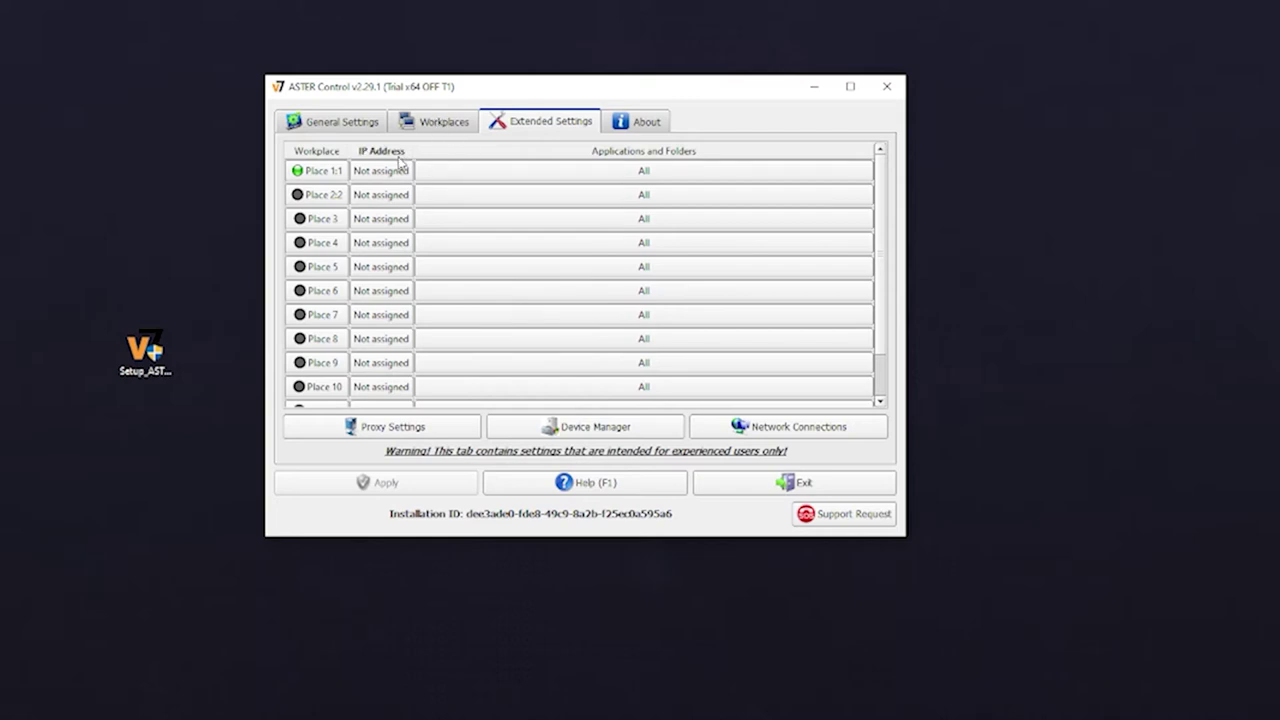
{"action": "left_click", "coordinate": [418, 123]}
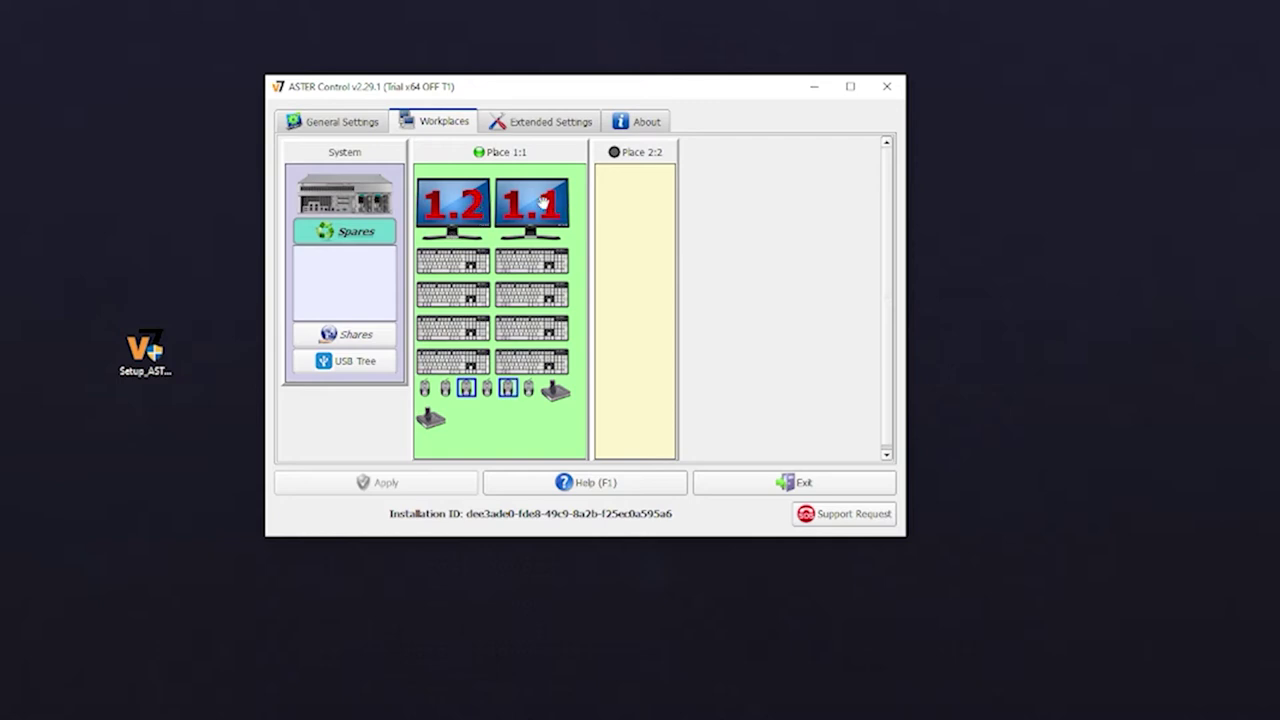
Move monitor 1.2 into the Place 2:2 panel
{"action": "right_click", "coordinate": [457, 205]}
{"action": "left_click", "coordinate": [455, 200]}
{"action": "left_click_drag", "start_coordinate": [529, 215], "coordinate": [634, 207]}
Rename Place 1:1 after its user account and Place 2:2 to 'Petrichor'
{"action": "right_click", "coordinate": [484, 154]}
{"action": "left_click", "coordinate": [521, 188]}
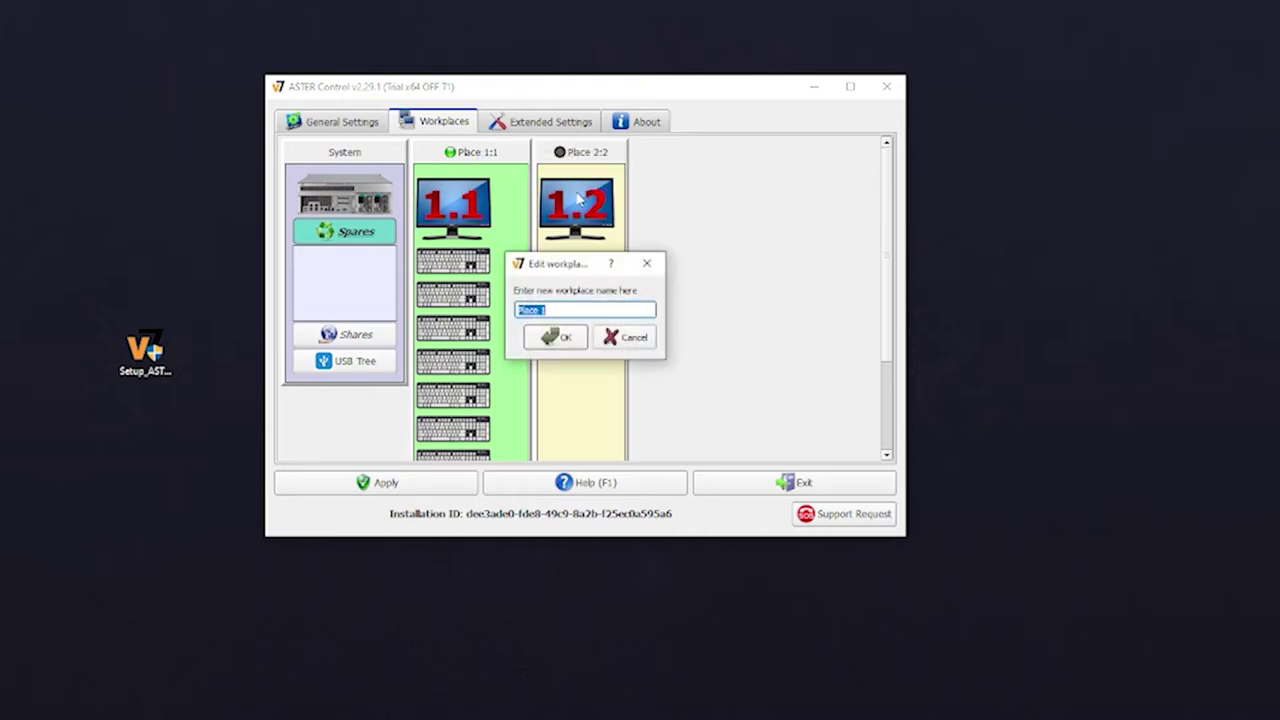
{"action": "type", "text": "xcbe95x"}
{"action": "left_click", "coordinate": [560, 337]}
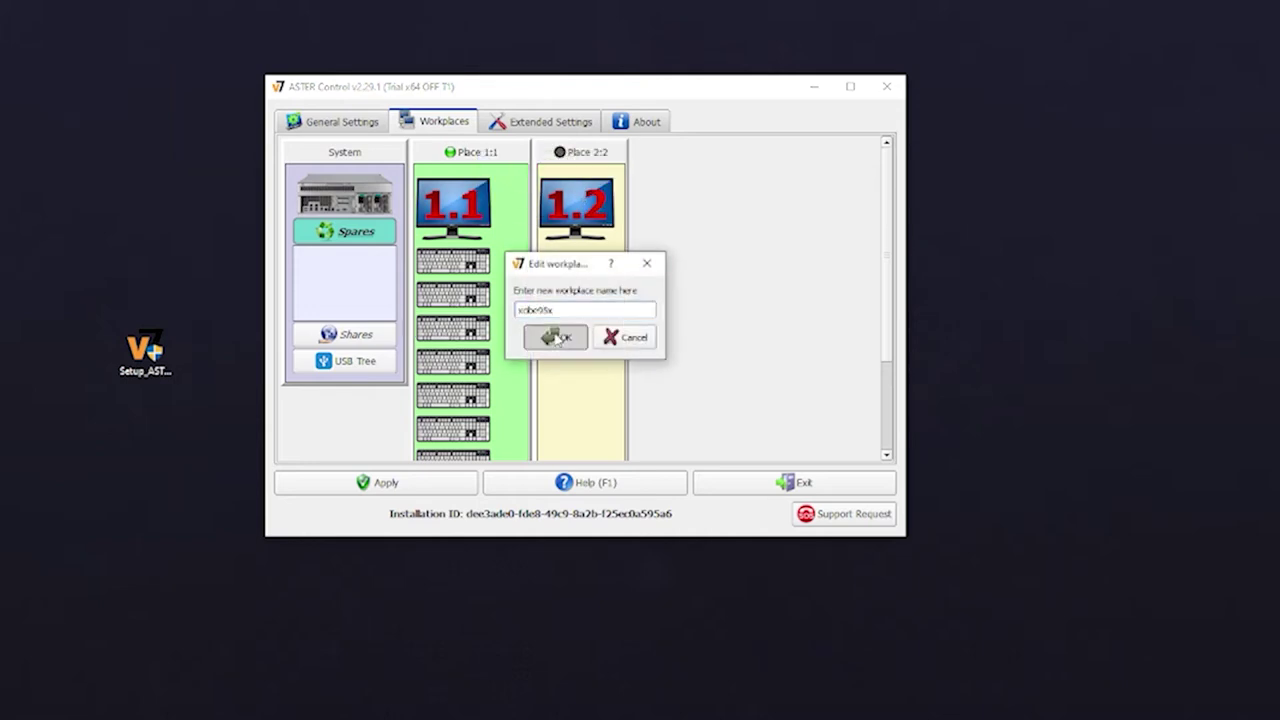
{"action": "right_click", "coordinate": [585, 156]}
{"action": "left_click", "coordinate": [600, 191]}
{"action": "type", "text": "Petrichor"}
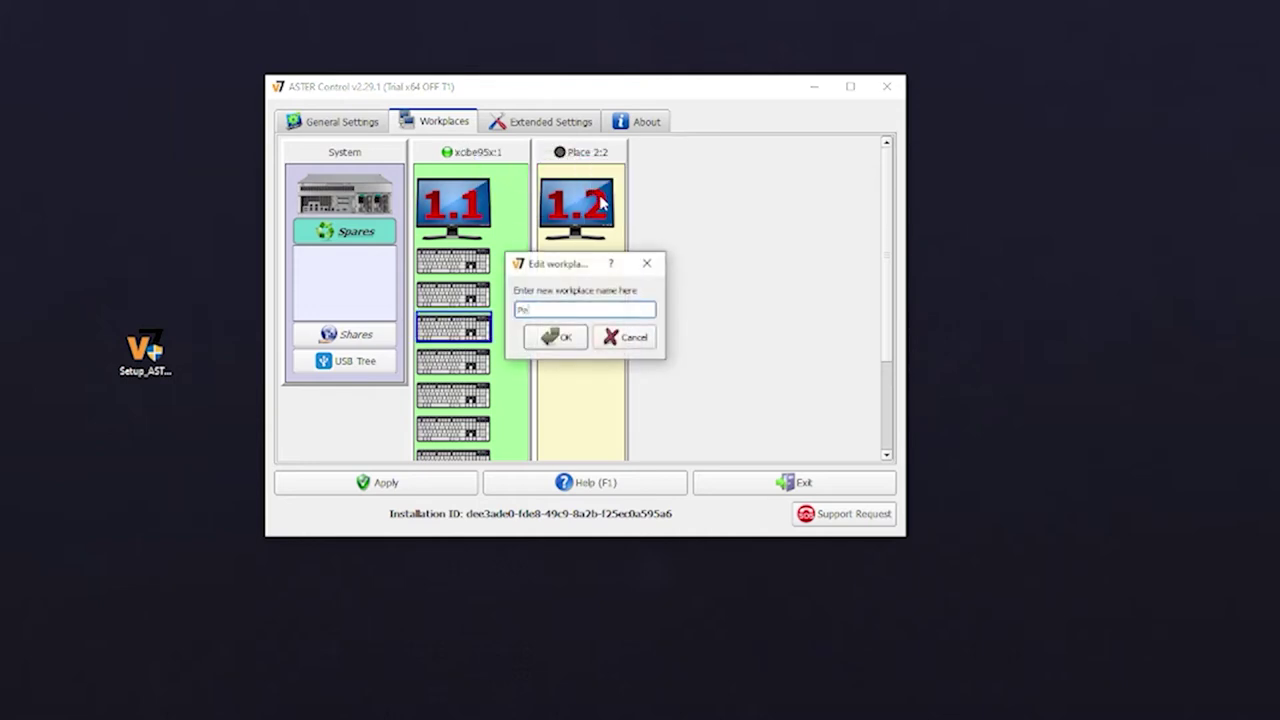
{"action": "key", "text": "Return"}
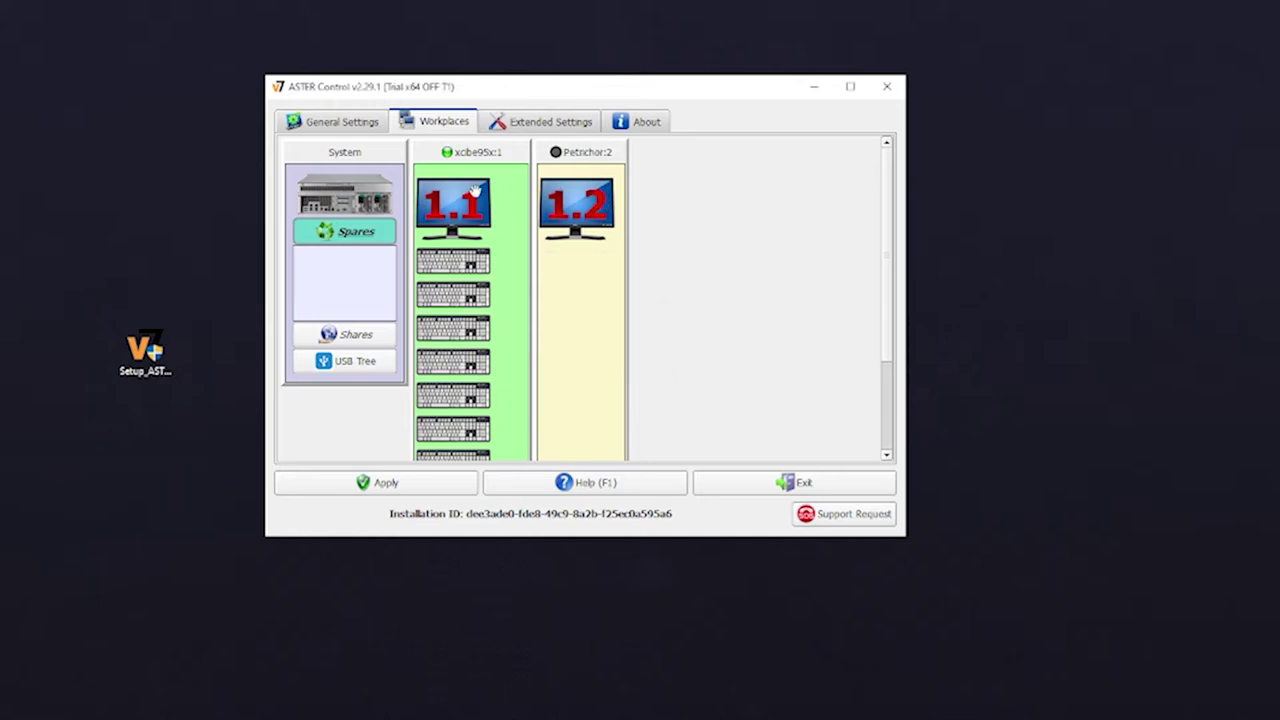
Drag a keyboard from workplace 1.1 into workplace 1.2
{"action": "scroll", "coordinate": [555, 250], "scroll_direction": "down", "scroll_amount": 2}
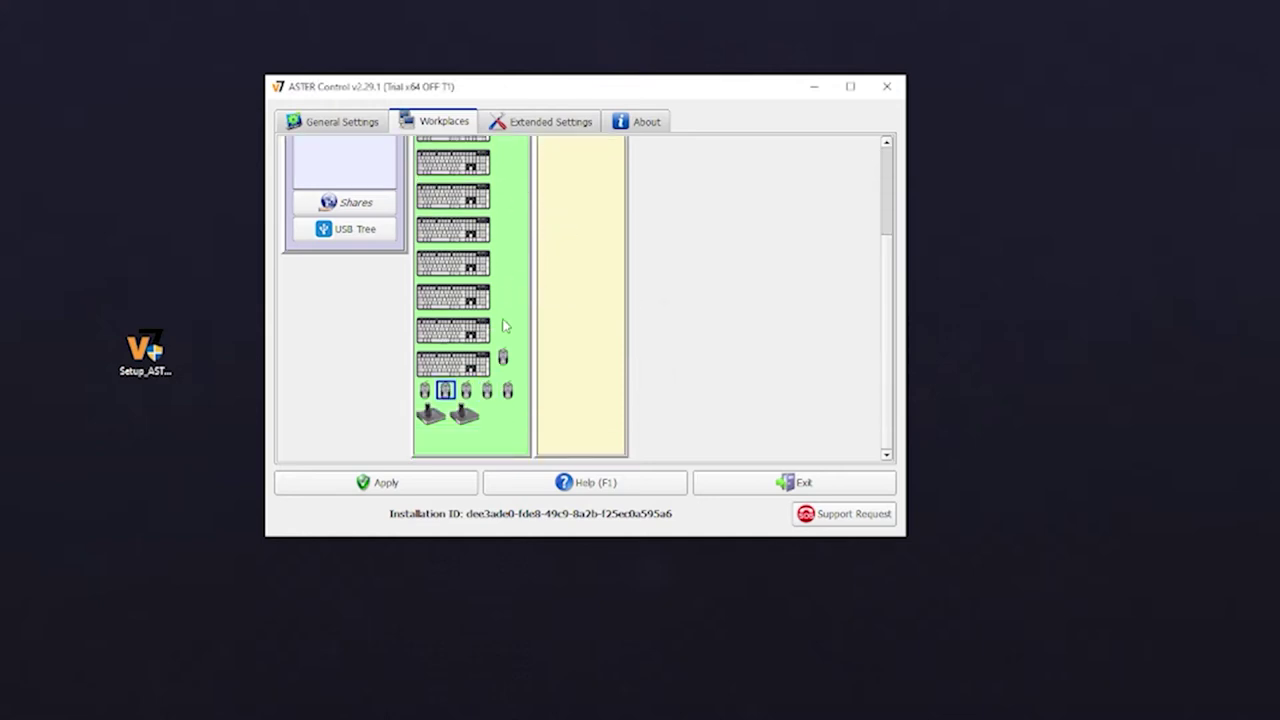
{"action": "scroll", "coordinate": [500, 355], "scroll_direction": "up", "scroll_amount": 2}
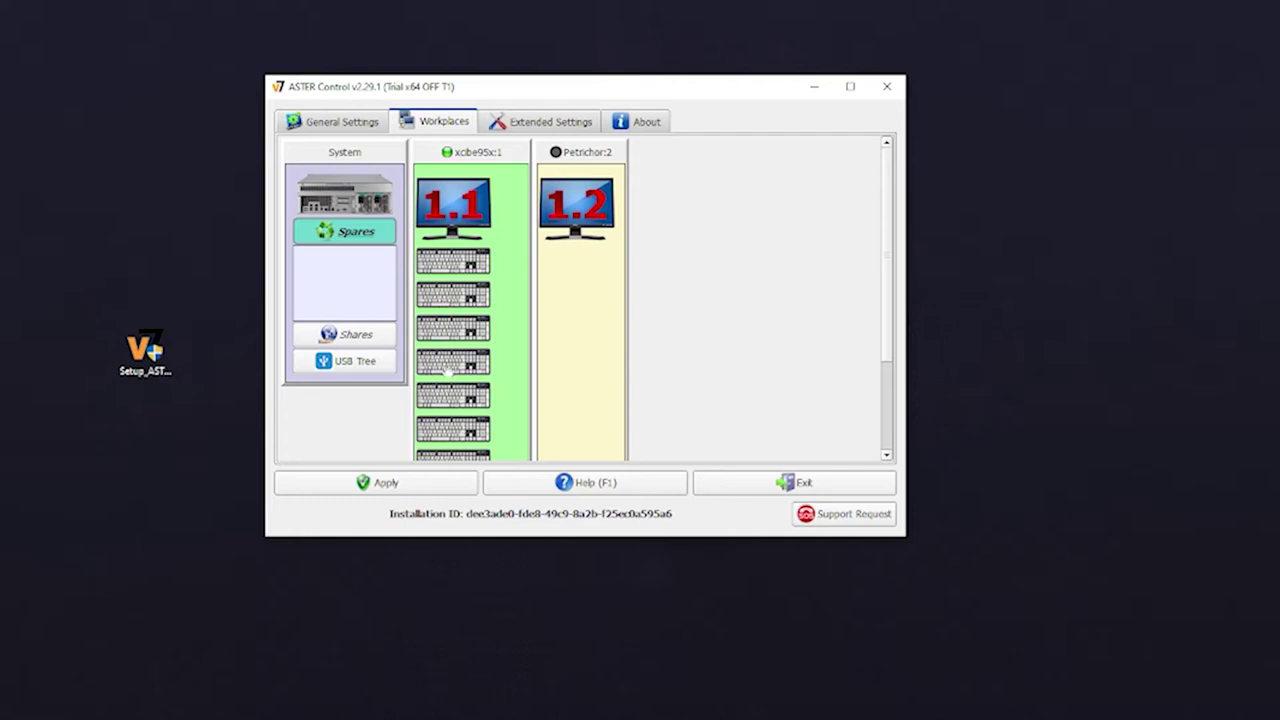
{"action": "scroll", "coordinate": [448, 371], "scroll_direction": "down", "scroll_amount": 1}
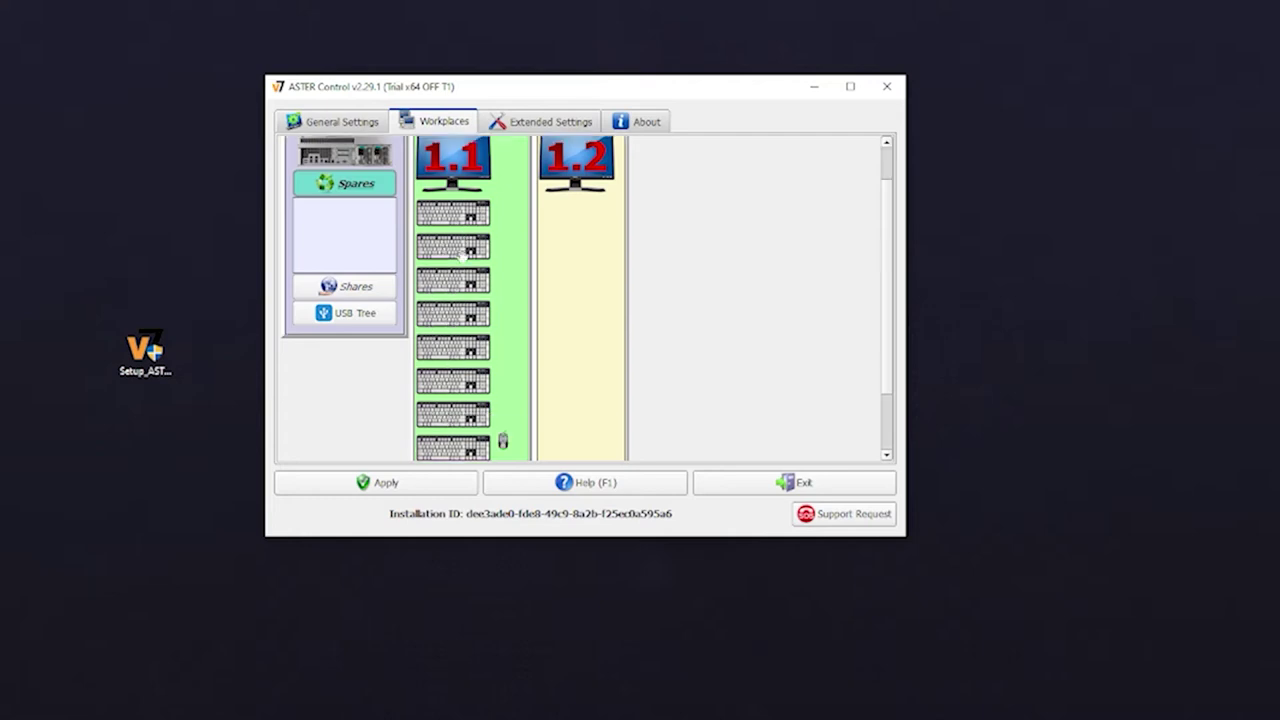
{"action": "mouse_move", "coordinate": [465, 279]}
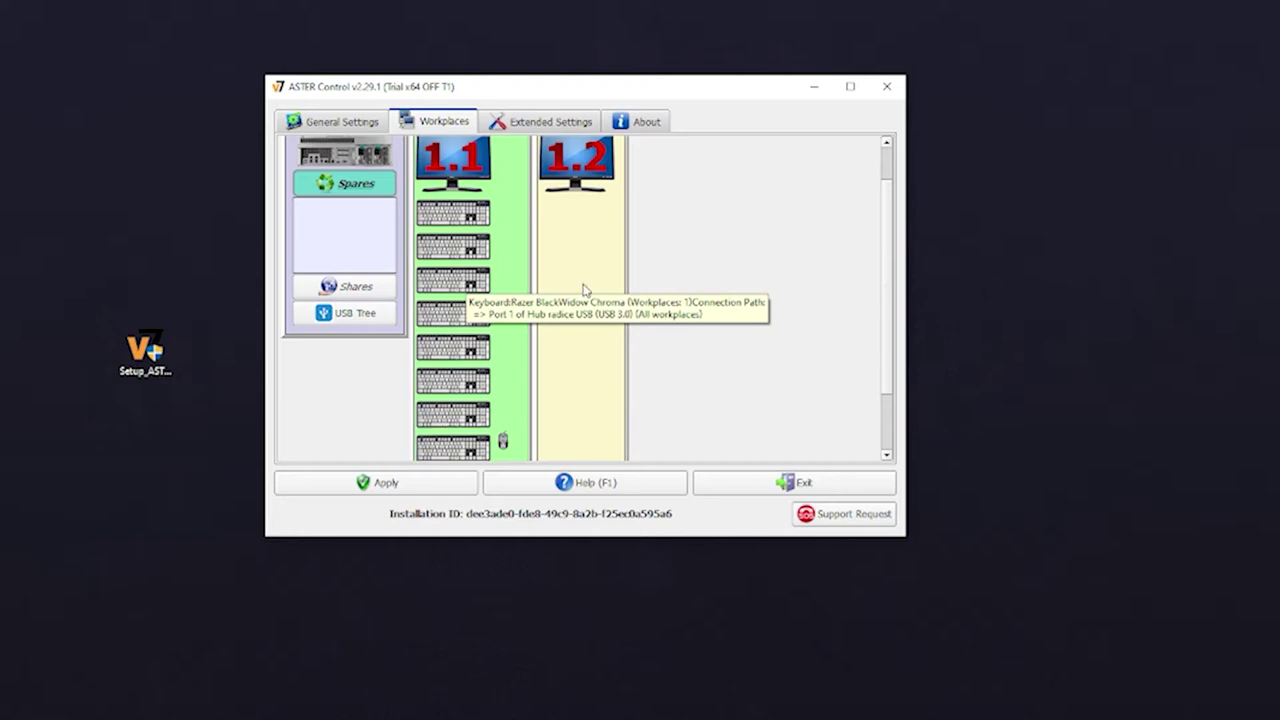
{"action": "left_click_drag", "start_coordinate": [435, 445], "coordinate": [588, 211]}
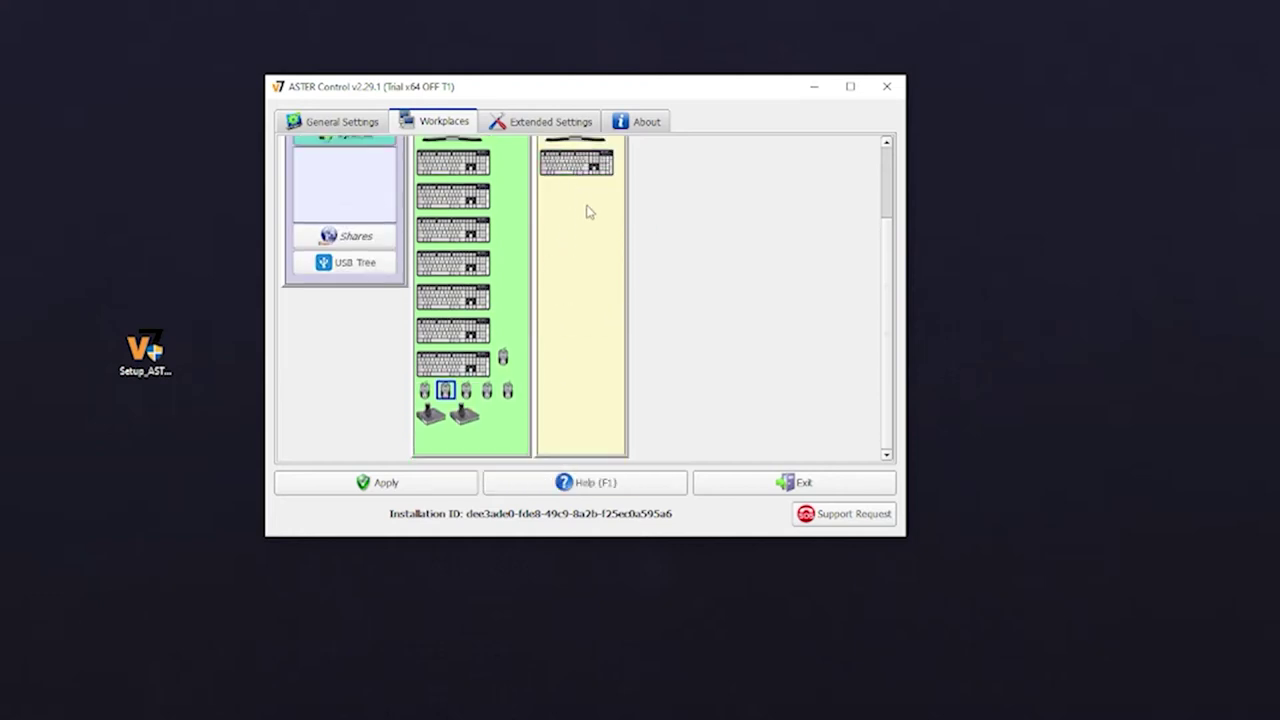
Drag a mouse from workplace 1.1 into workplace 1.2
{"action": "scroll", "coordinate": [600, 250], "scroll_direction": "up", "scroll_amount": 2}
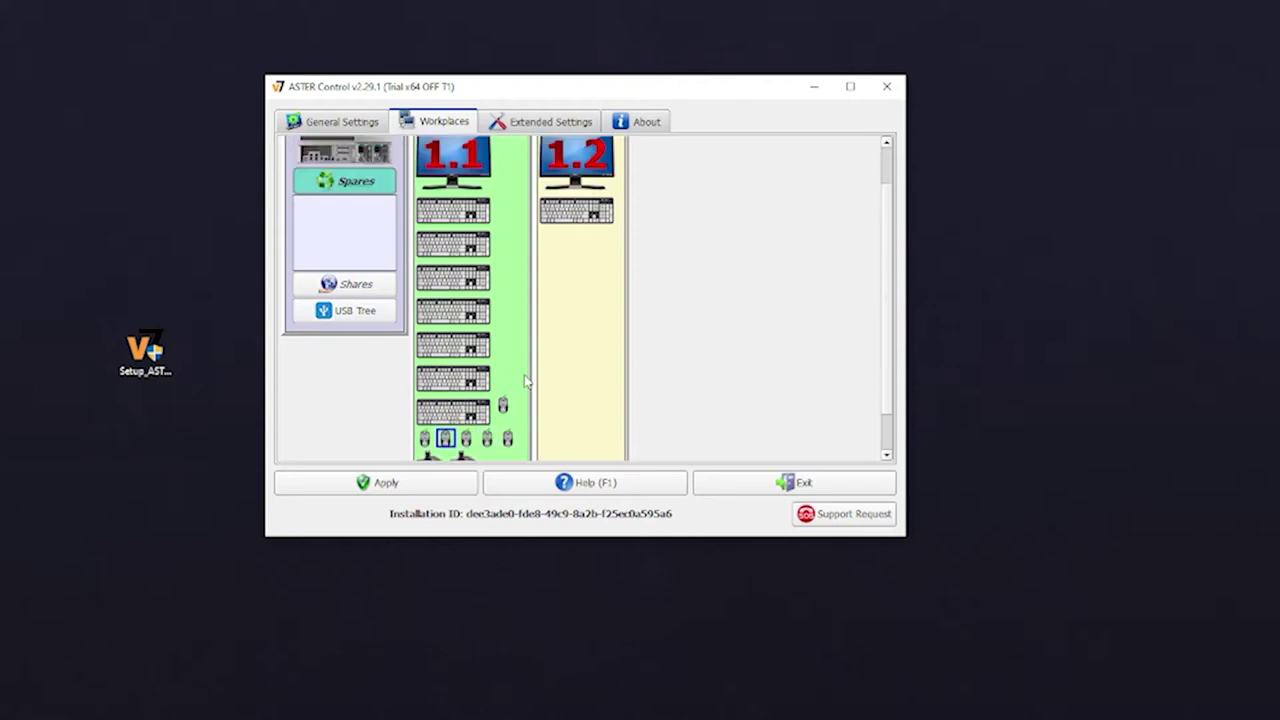
{"action": "scroll", "coordinate": [530, 370], "scroll_direction": "down", "scroll_amount": 1}
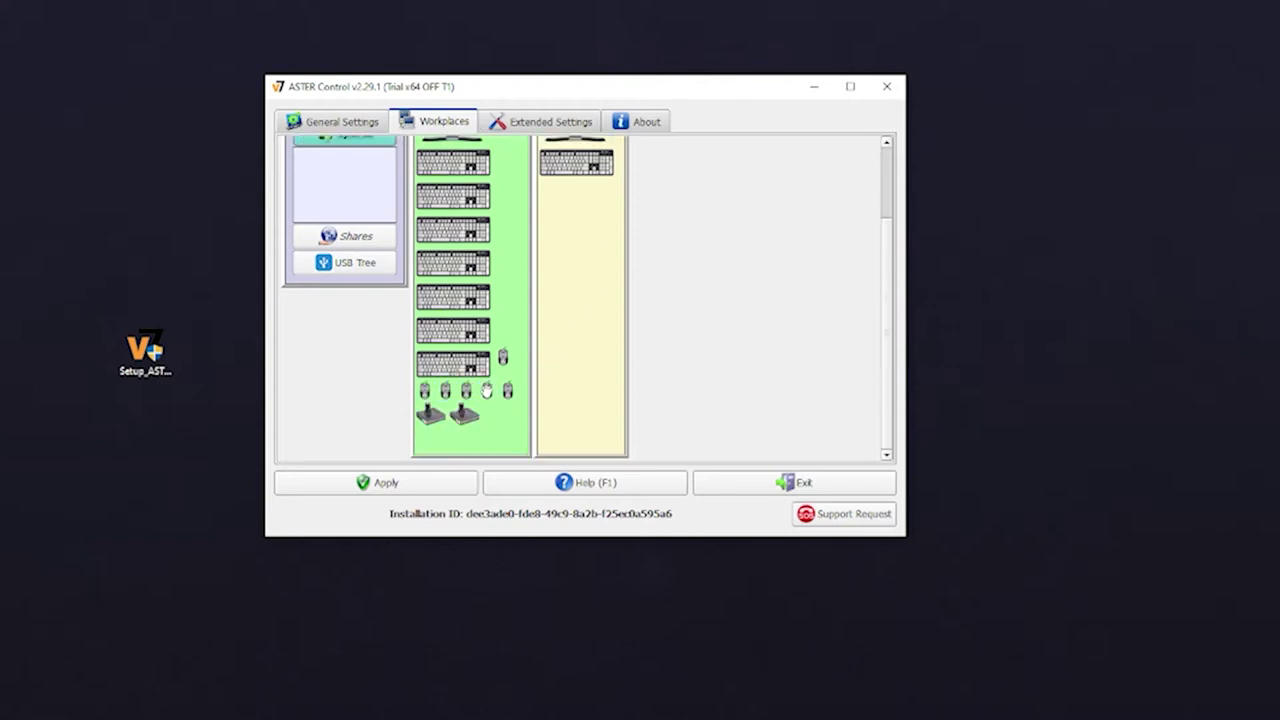
{"action": "mouse_move", "coordinate": [487, 390]}
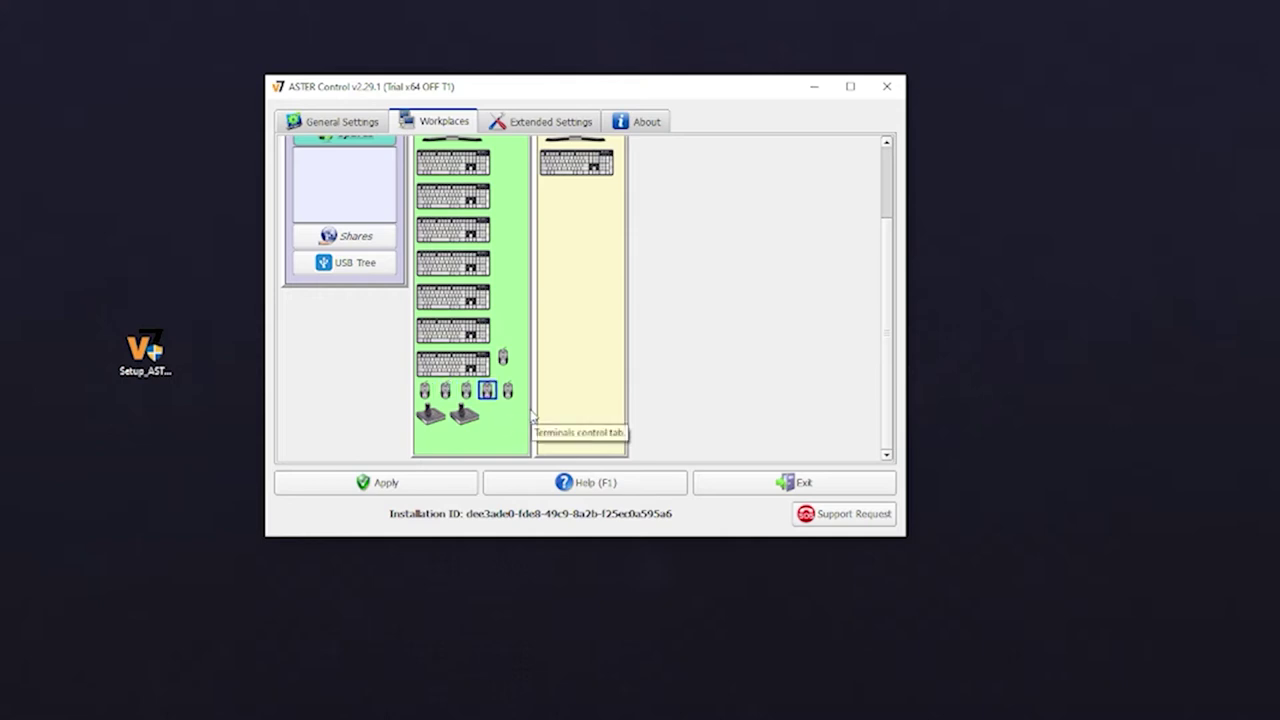
{"action": "right_click", "coordinate": [518, 377]}
{"action": "left_click", "coordinate": [654, 354]}
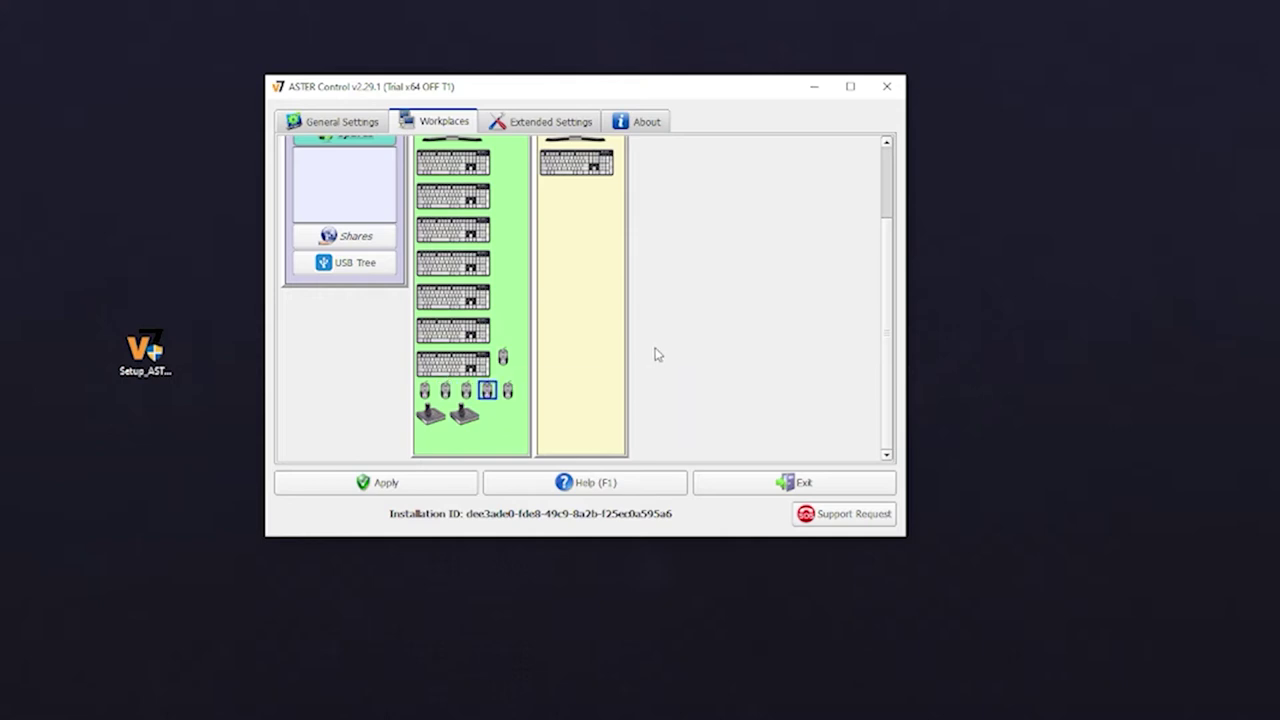
{"action": "right_click", "coordinate": [655, 354]}
{"action": "left_click", "coordinate": [645, 310]}
{"action": "left_click_drag", "start_coordinate": [487, 391], "coordinate": [551, 291]}
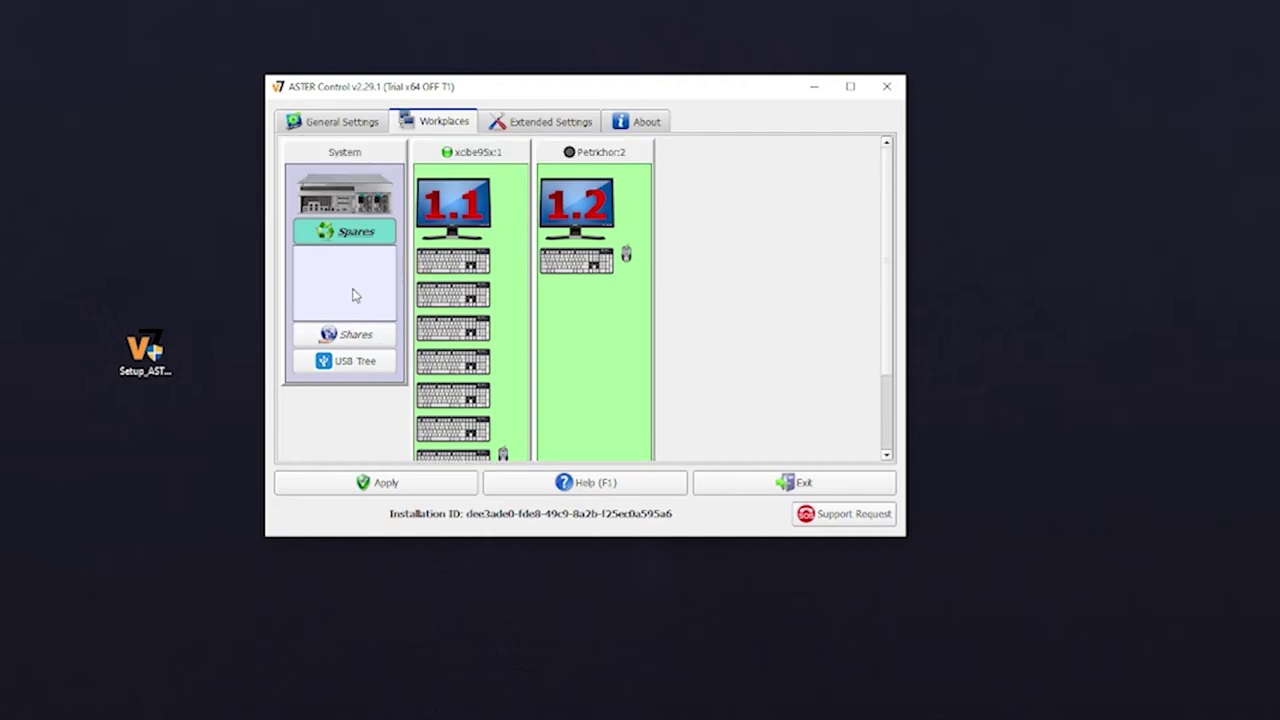
Collapse the Spares list and expand Shares to show speakers, microphones and USB hubs
{"action": "left_click", "coordinate": [354, 238]}
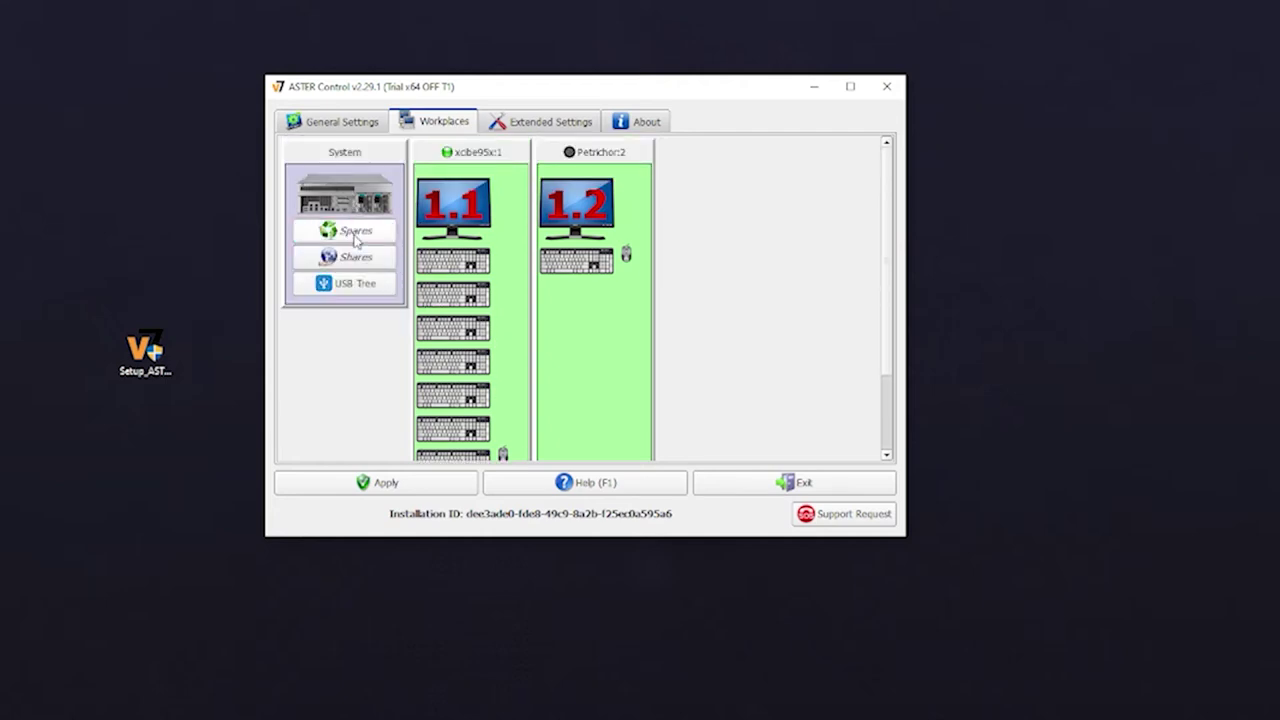
{"action": "left_click", "coordinate": [354, 238]}
{"action": "left_click", "coordinate": [354, 235]}
{"action": "left_click", "coordinate": [355, 258]}
{"action": "scroll", "coordinate": [355, 260], "scroll_direction": "down", "scroll_amount": 3}
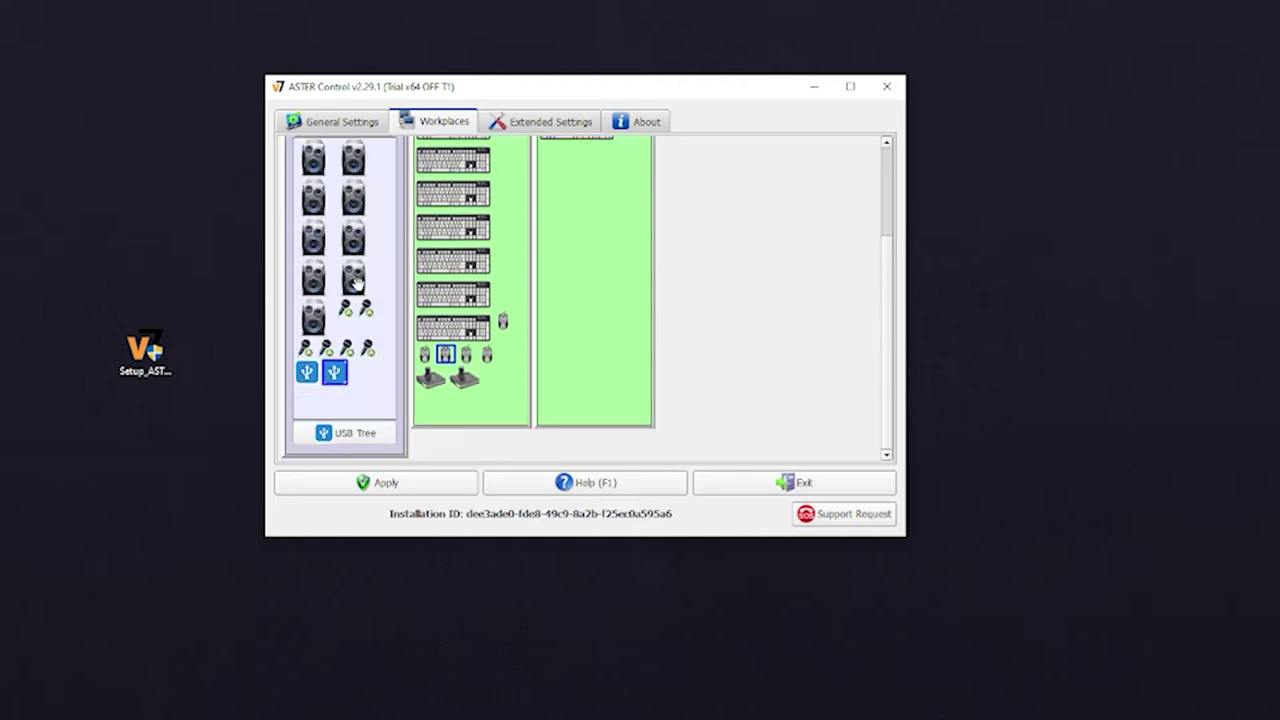
{"action": "scroll", "coordinate": [330, 230], "scroll_direction": "up", "scroll_amount": 1}
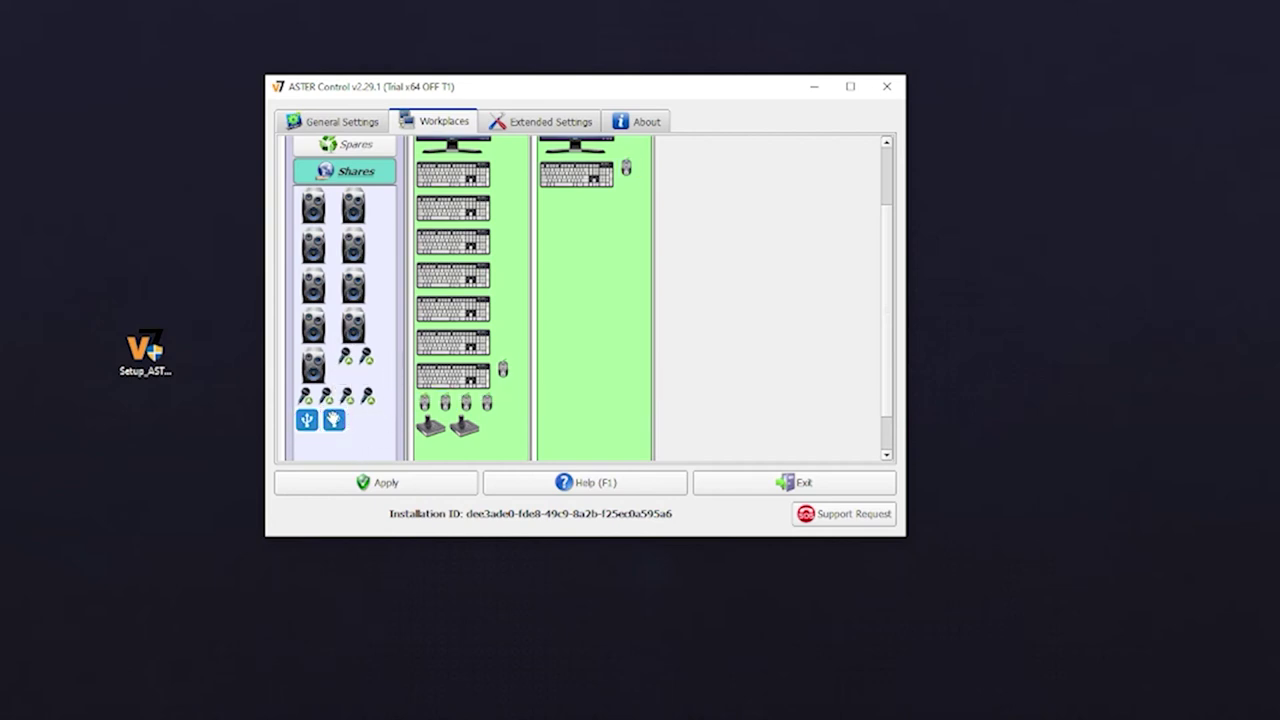
{"action": "mouse_move", "coordinate": [335, 421]}
{"action": "scroll", "coordinate": [371, 360], "scroll_direction": "down", "scroll_amount": 2}
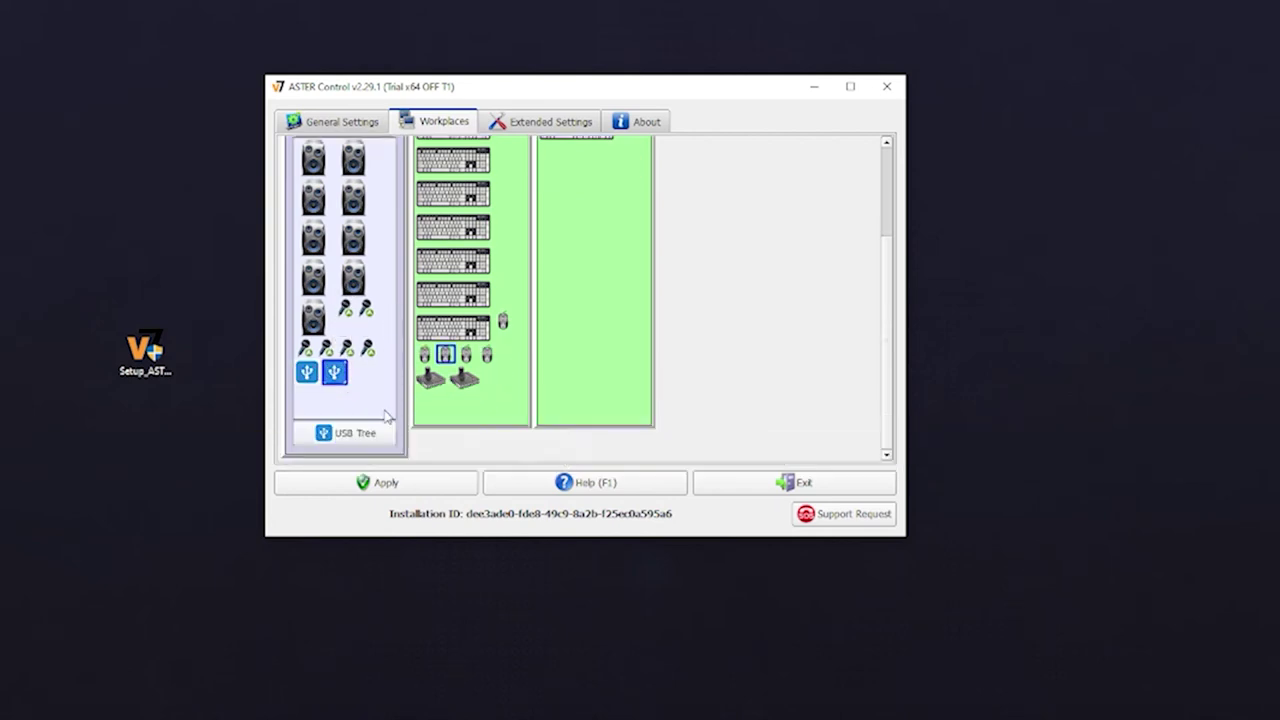
{"action": "scroll", "coordinate": [371, 360], "scroll_direction": "up", "scroll_amount": 3}
{"action": "scroll", "coordinate": [405, 372], "scroll_direction": "down", "scroll_amount": 2}
{"action": "scroll", "coordinate": [405, 372], "scroll_direction": "down", "scroll_amount": 1}
Briefly check the USB Tree view, then keep the Shares list expanded
{"action": "left_click", "coordinate": [354, 434]}
{"action": "scroll", "coordinate": [385, 372], "scroll_direction": "down", "scroll_amount": 3}
{"action": "scroll", "coordinate": [385, 372], "scroll_direction": "up", "scroll_amount": 3}
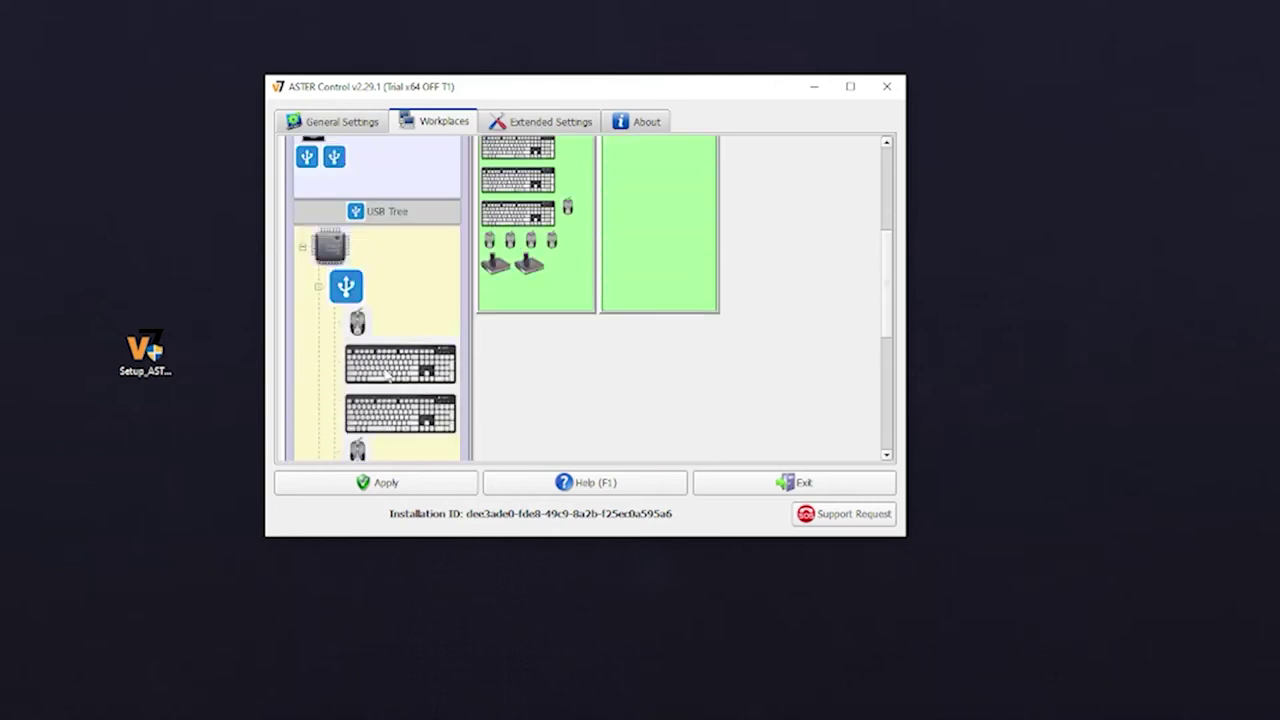
{"action": "scroll", "coordinate": [386, 372], "scroll_direction": "up", "scroll_amount": 6}
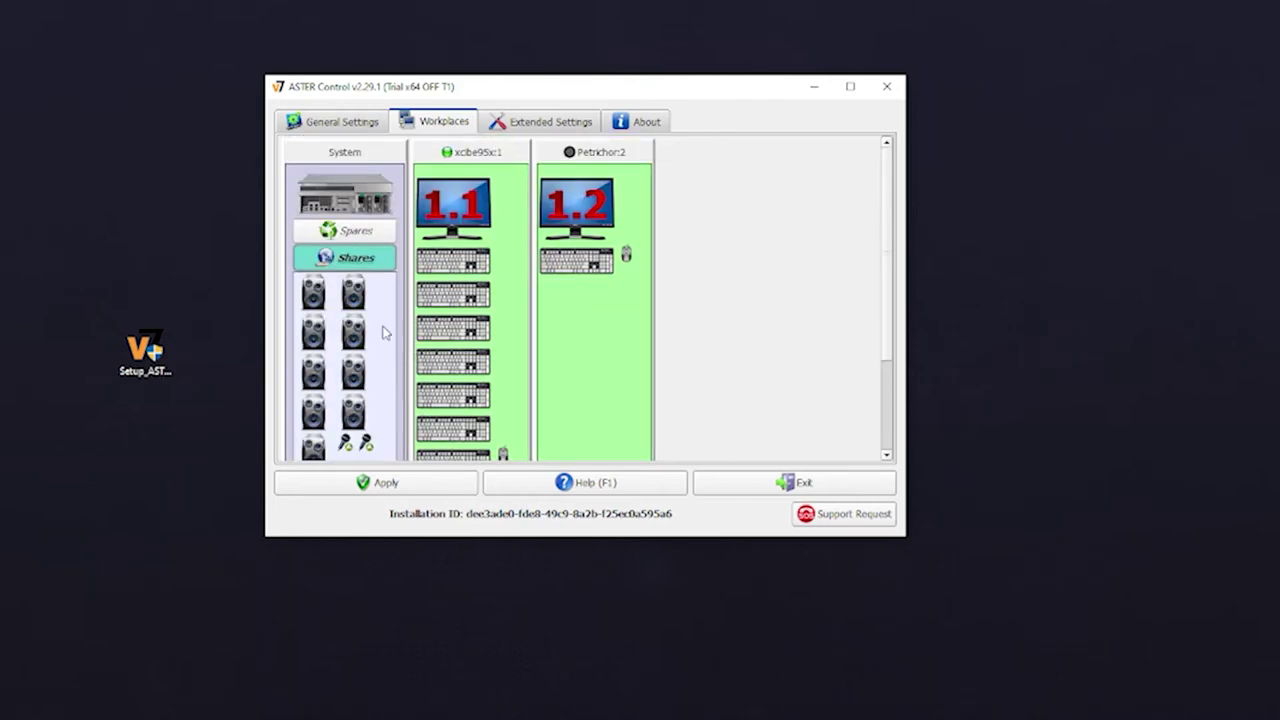
{"action": "left_click", "coordinate": [366, 259]}
{"action": "left_click", "coordinate": [366, 259]}
{"action": "scroll", "coordinate": [345, 345], "scroll_direction": "down", "scroll_amount": 3}
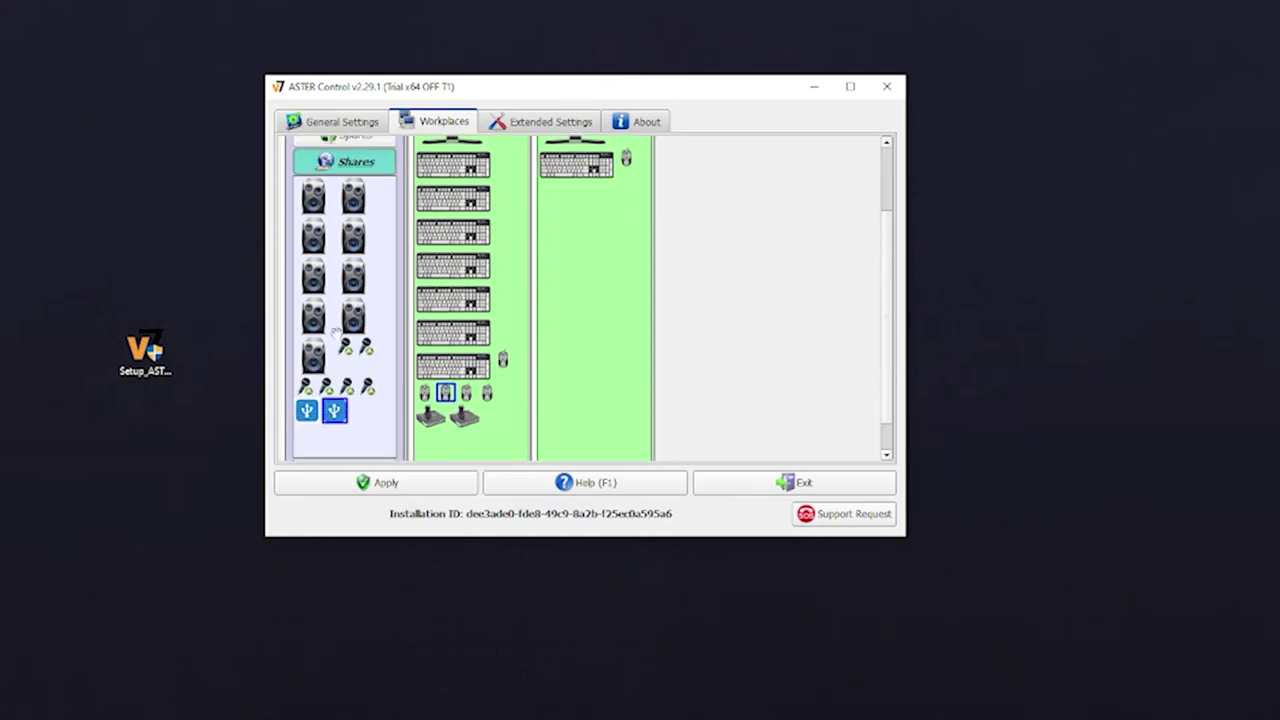
{"action": "scroll", "coordinate": [318, 298], "scroll_direction": "up", "scroll_amount": 3}
{"action": "scroll", "coordinate": [566, 366], "scroll_direction": "down", "scroll_amount": 5}
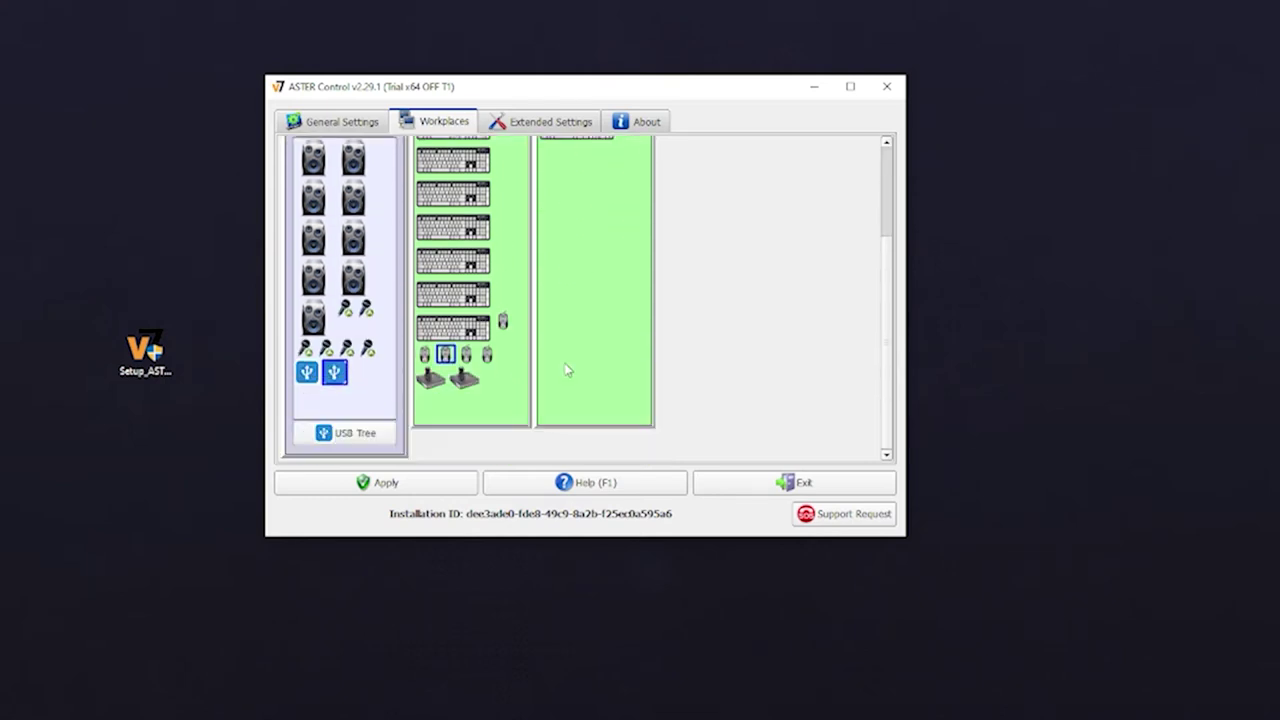
{"action": "scroll", "coordinate": [513, 326], "scroll_direction": "up", "scroll_amount": 5}
{"action": "scroll", "coordinate": [540, 310], "scroll_direction": "down", "scroll_amount": 2}
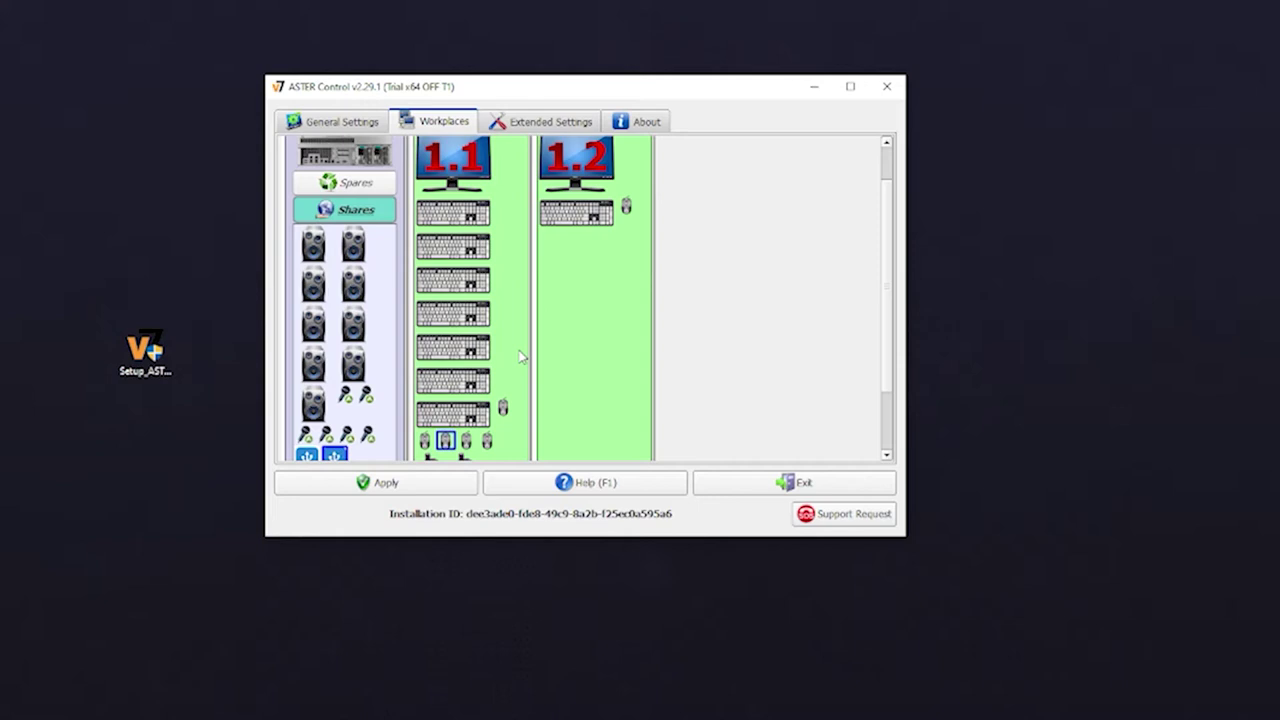
Apply the workplace assignments and close the reminder with Don't show this again ticked
{"action": "left_click", "coordinate": [418, 485]}
{"action": "left_click_drag", "start_coordinate": [560, 258], "coordinate": [547, 255]}
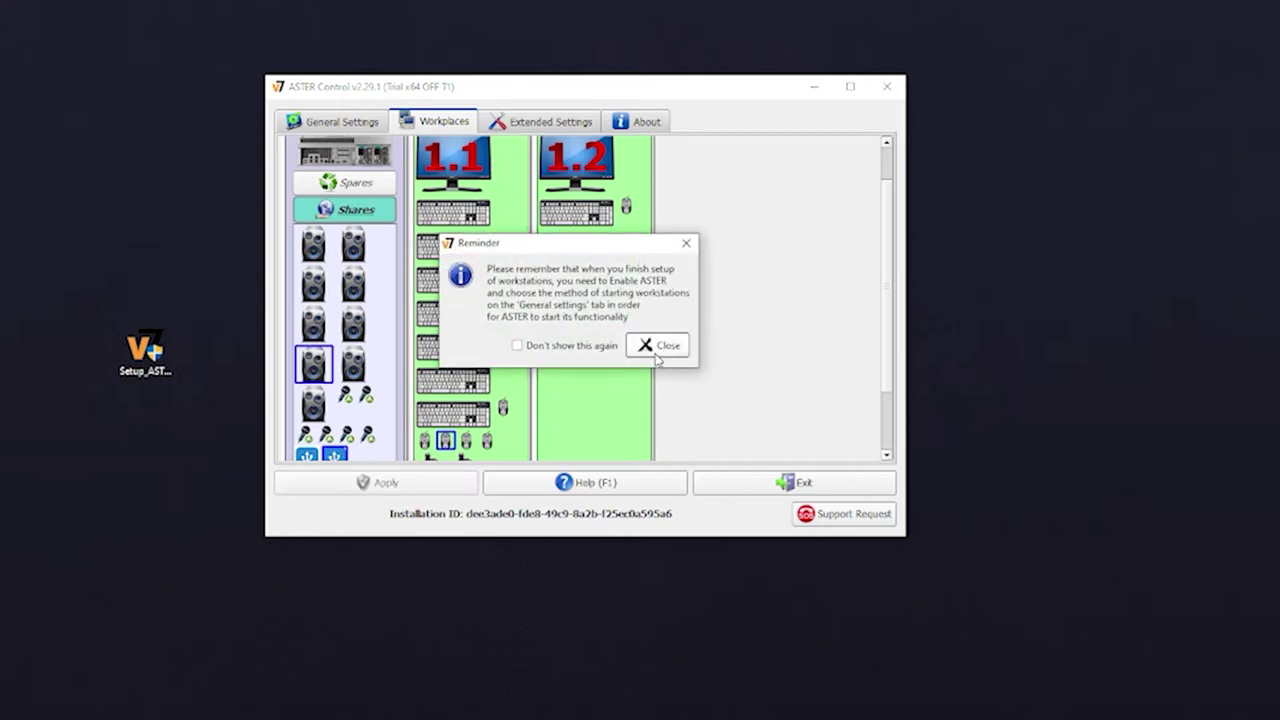
{"action": "left_click", "coordinate": [517, 345]}
{"action": "left_click", "coordinate": [663, 350]}
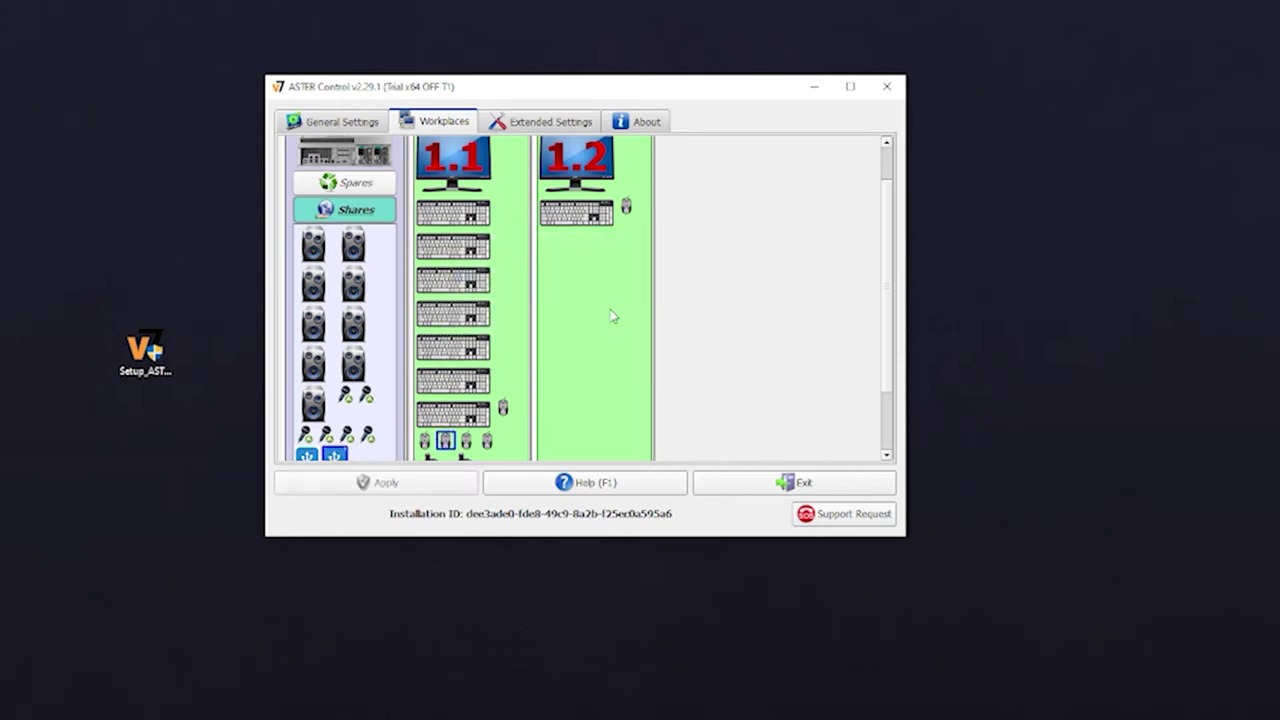
In General Settings, choose Enable ASTER and reboot PC
{"action": "scroll", "coordinate": [609, 310], "scroll_direction": "up", "scroll_amount": 2}
{"action": "scroll", "coordinate": [600, 305], "scroll_direction": "down", "scroll_amount": 5}
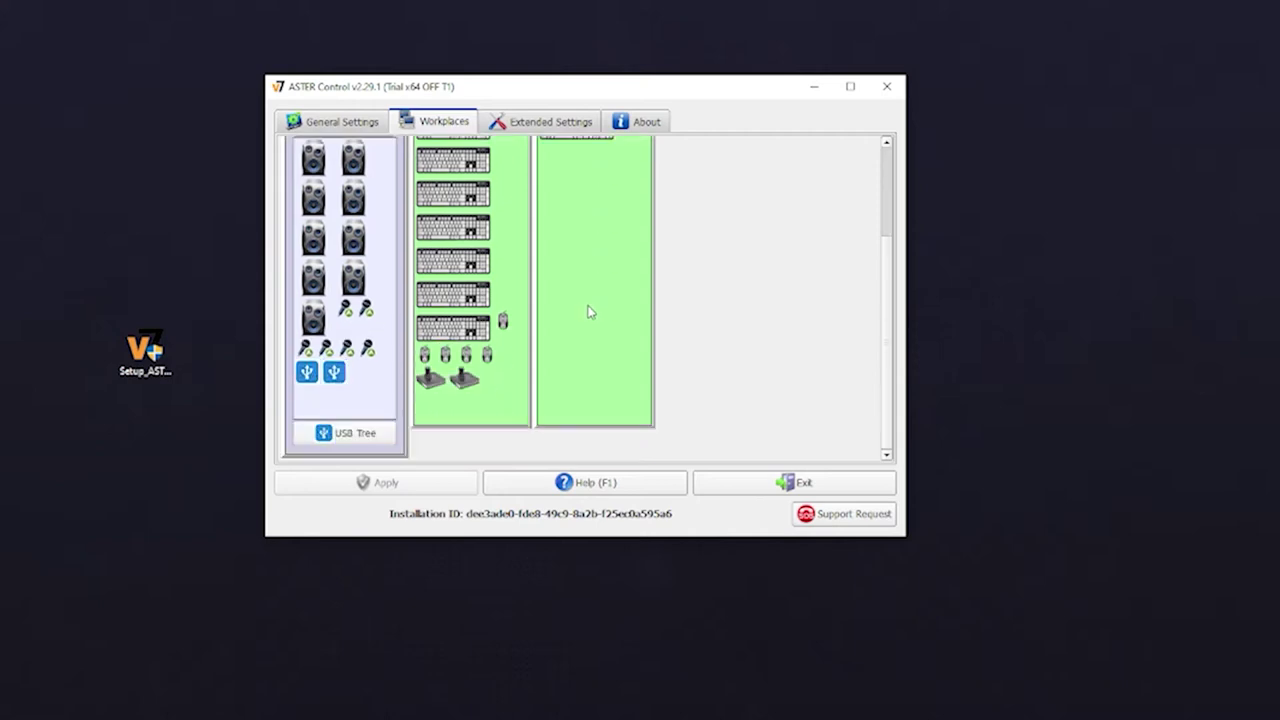
{"action": "scroll", "coordinate": [570, 318], "scroll_direction": "up", "scroll_amount": 5}
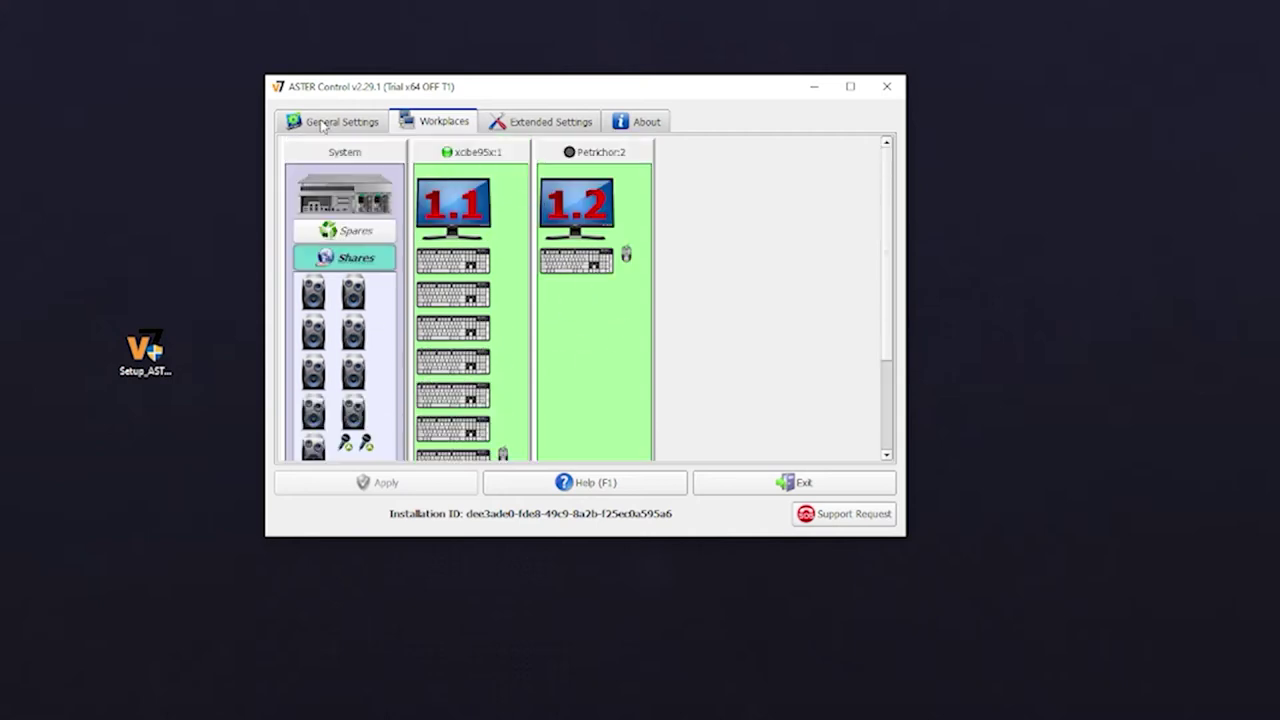
{"action": "left_click", "coordinate": [330, 122]}
{"action": "left_click", "coordinate": [388, 425]}
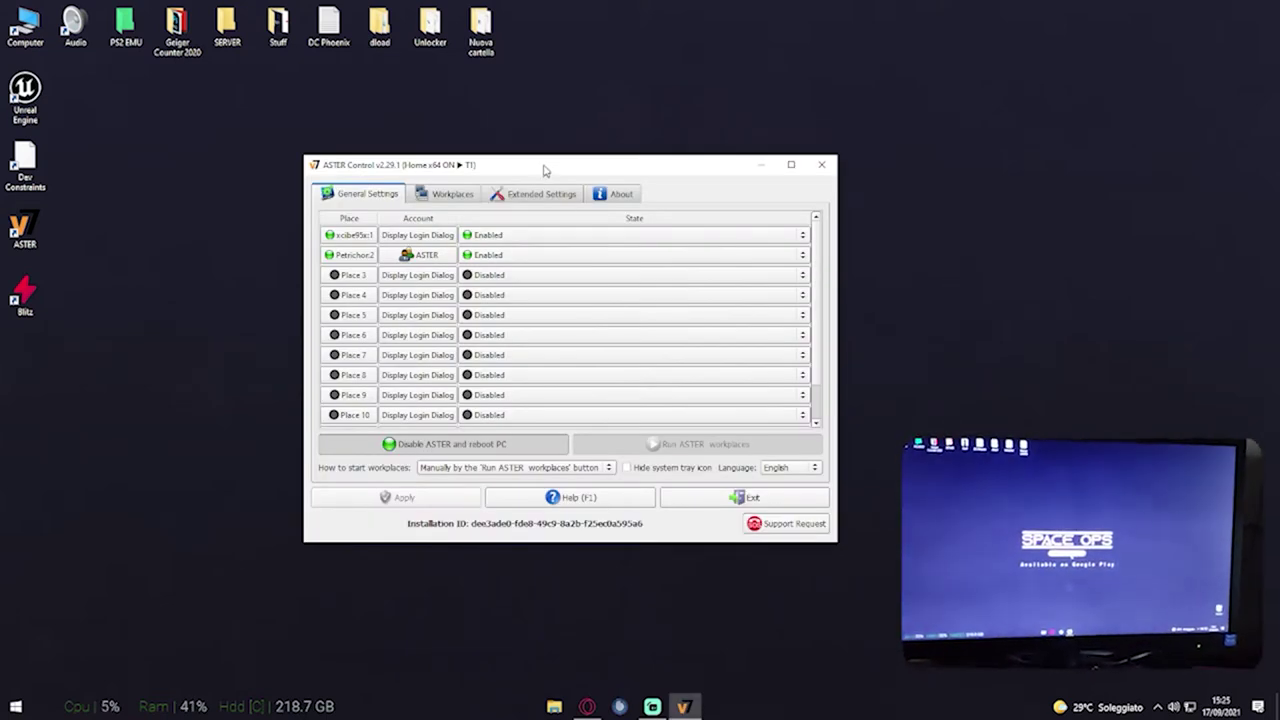
Launch Dev Constraints and open the GAMEPLAY tab of its Options to reach Network Ports (UDP)
{"action": "left_click_drag", "start_coordinate": [545, 165], "coordinate": [559, 171]}
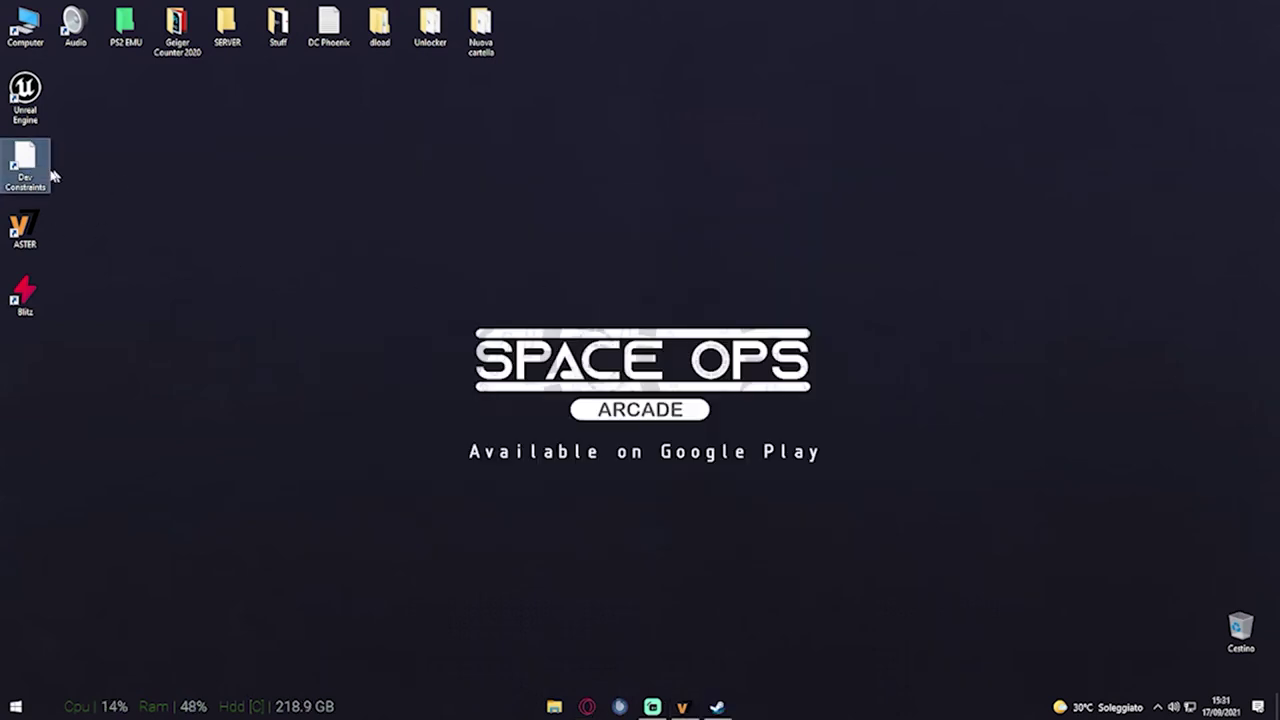
{"action": "double_click", "coordinate": [50, 174]}
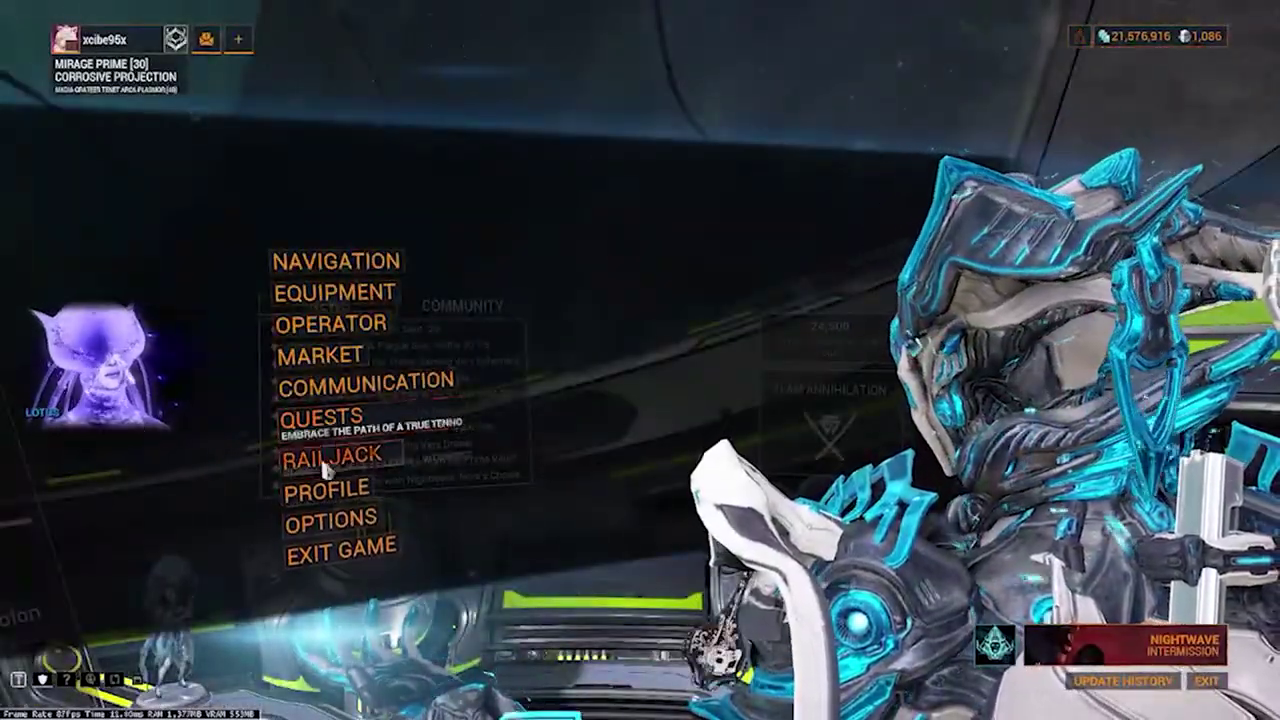
{"action": "left_click", "coordinate": [330, 517]}
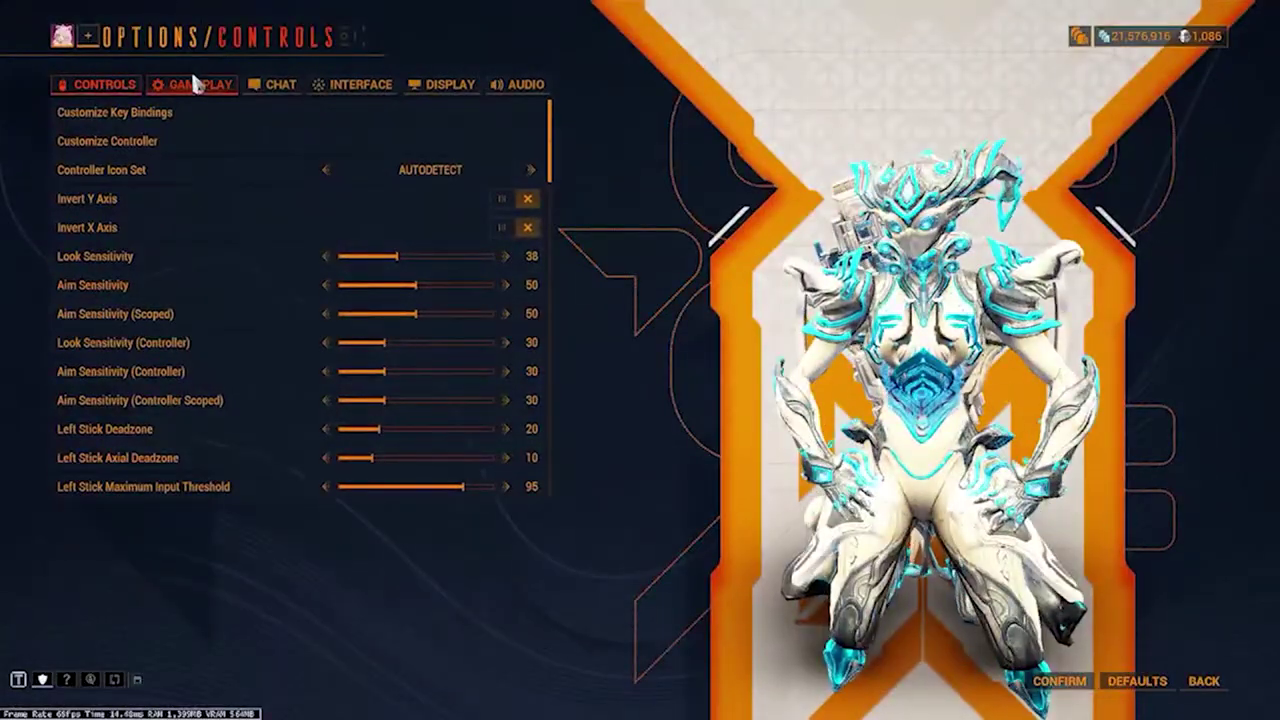
{"action": "left_click", "coordinate": [197, 84]}
{"action": "scroll", "coordinate": [258, 290], "scroll_direction": "down", "scroll_amount": 3}
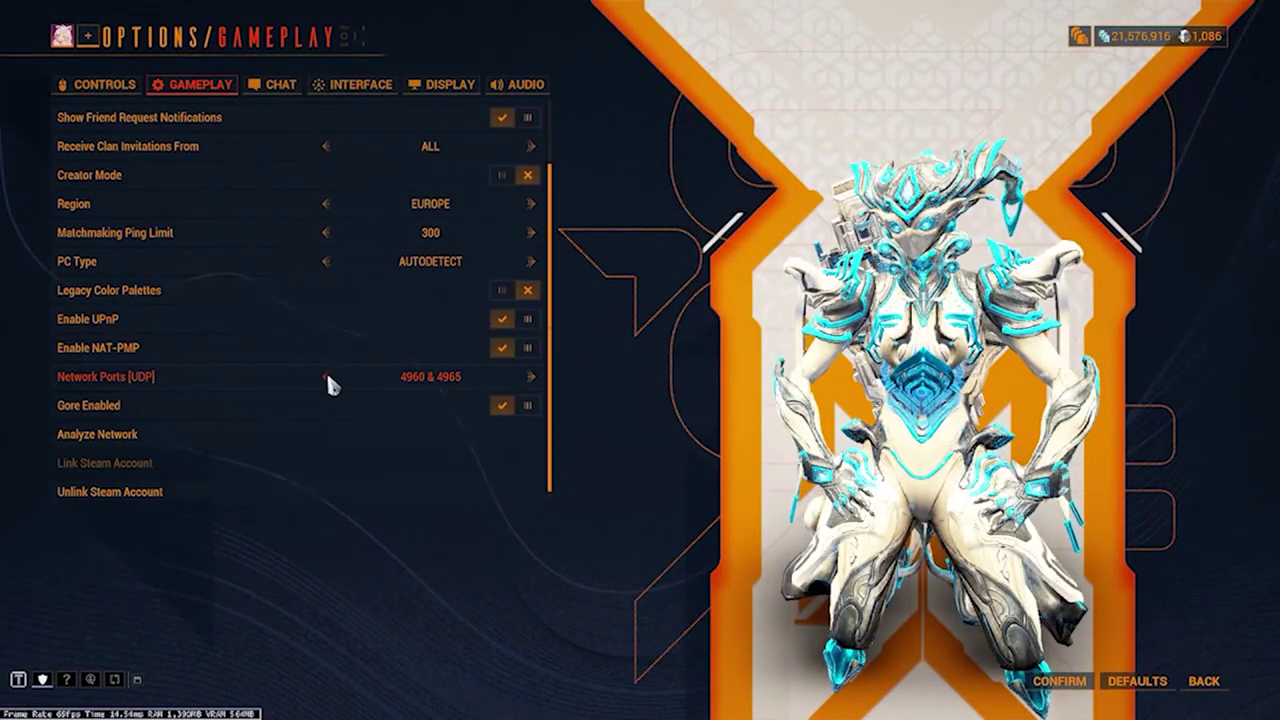